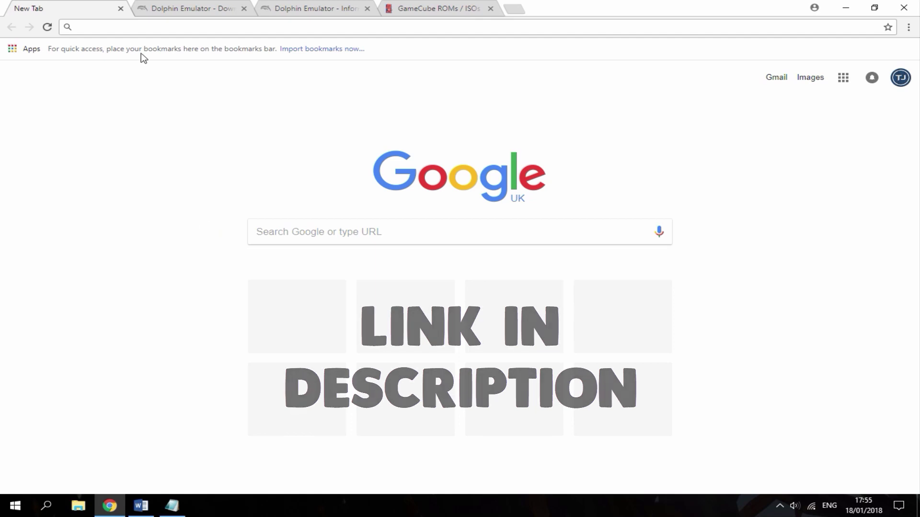
- Close the empty tab and download the Android build of Dolphin development version 5.0-6203 from the Dolphin download page
{"action": "left_click", "coordinate": [121, 9]}
{"action": "left_click", "coordinate": [120, 10]}
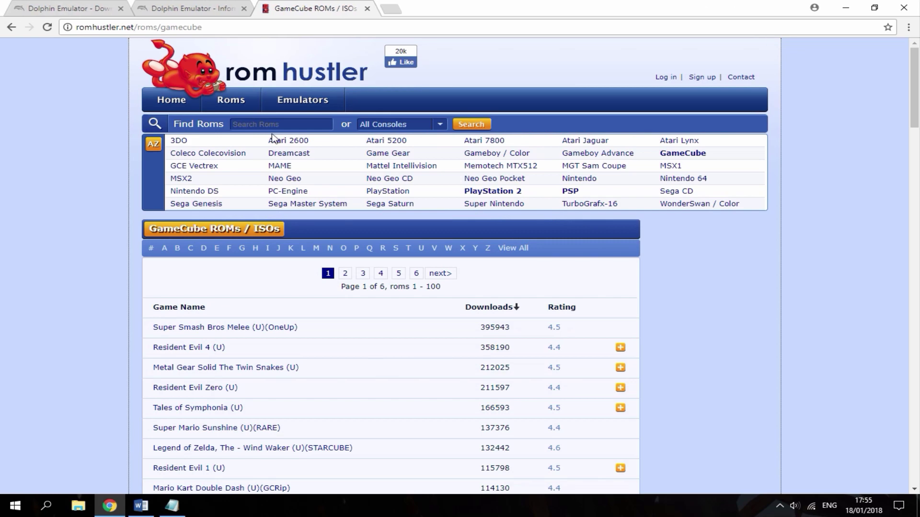
{"action": "left_click", "coordinate": [88, 14]}
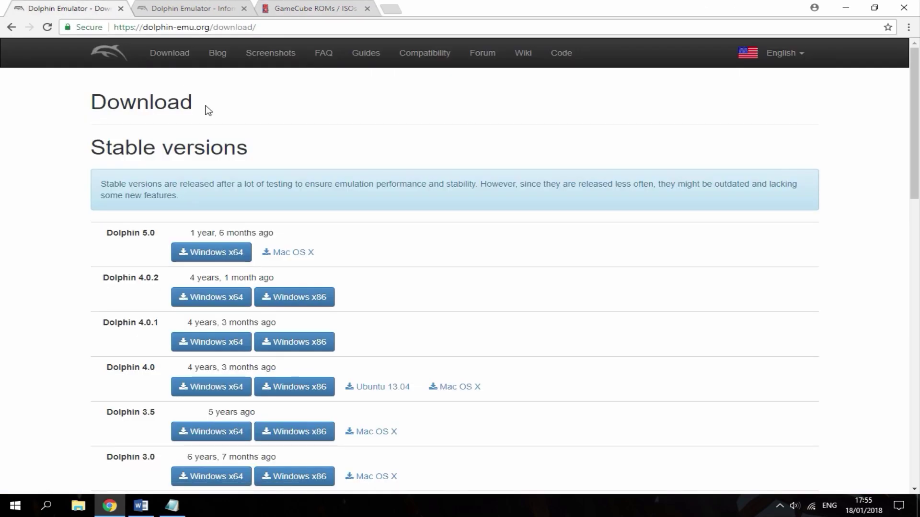
{"action": "scroll", "coordinate": [231, 120], "scroll_direction": "down", "scroll_amount": 10}
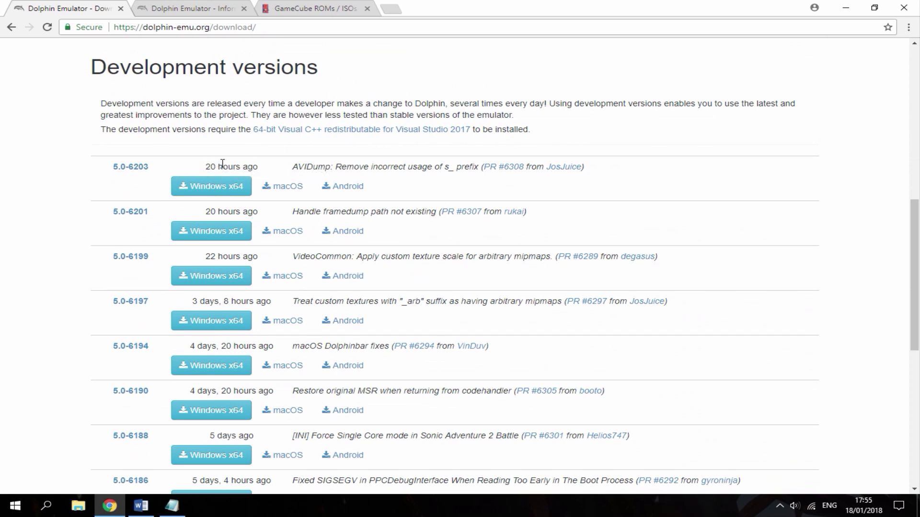
{"action": "left_click", "coordinate": [346, 188]}
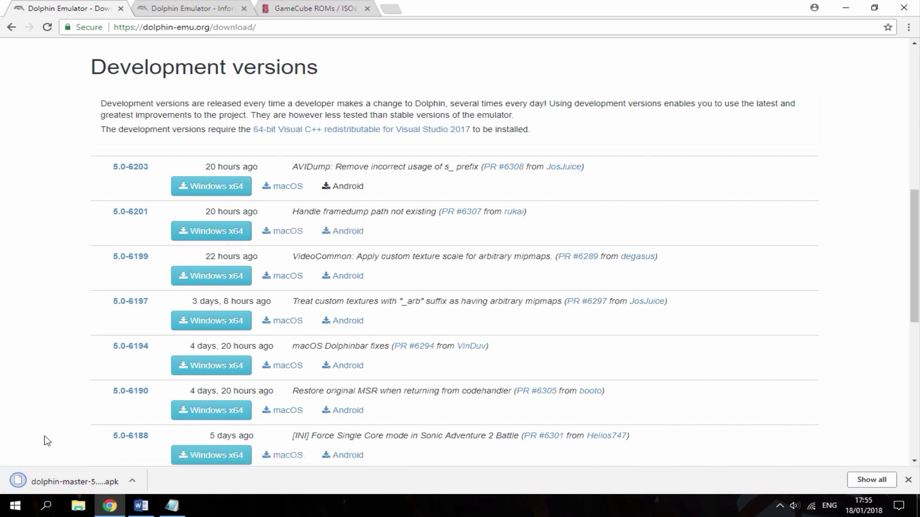
{"action": "left_click", "coordinate": [908, 479]}
- Review the Dolphin information page for version 4.0-3854, highlighting the version number in its heading
{"action": "scroll", "coordinate": [337, 221], "scroll_direction": "up", "scroll_amount": 5}
{"action": "scroll", "coordinate": [340, 222], "scroll_direction": "up", "scroll_amount": 5}
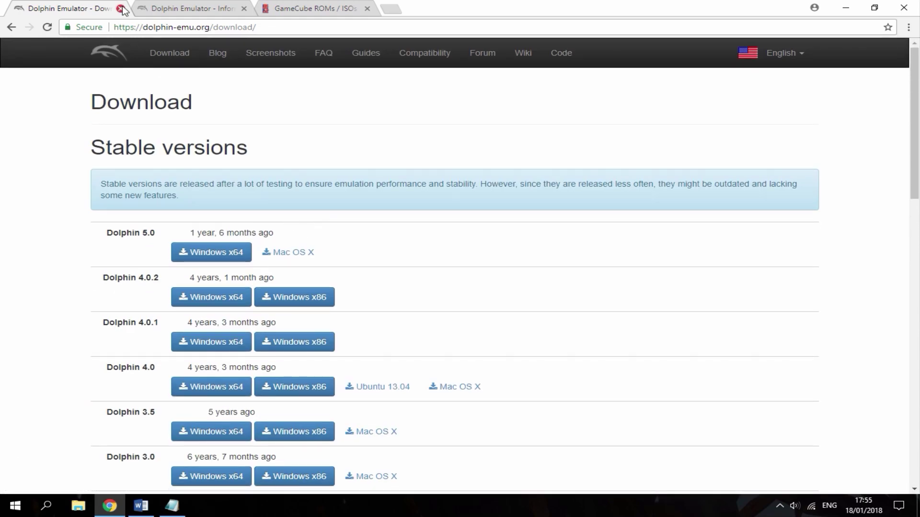
{"action": "left_click", "coordinate": [140, 7]}
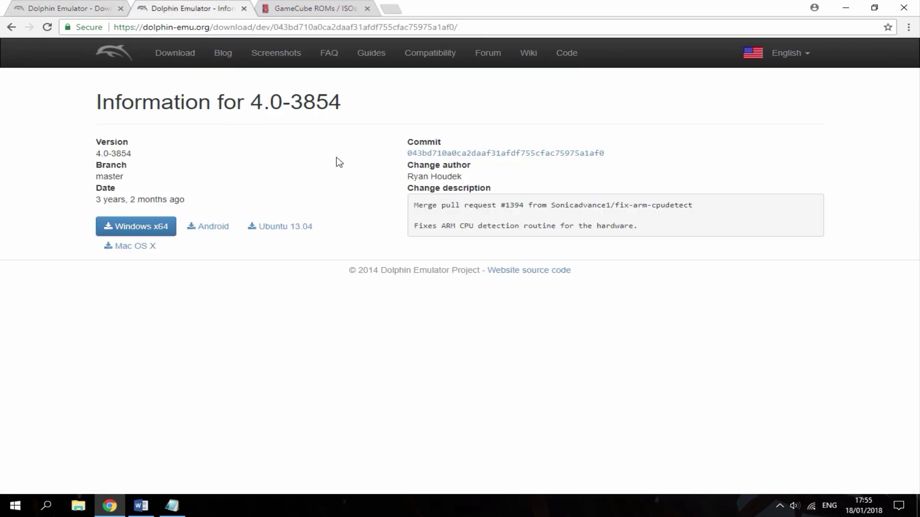
{"action": "left_click_drag", "start_coordinate": [173, 114], "coordinate": [355, 101]}
{"action": "left_click", "coordinate": [356, 105]}
{"action": "left_click_drag", "start_coordinate": [253, 102], "coordinate": [314, 102]}
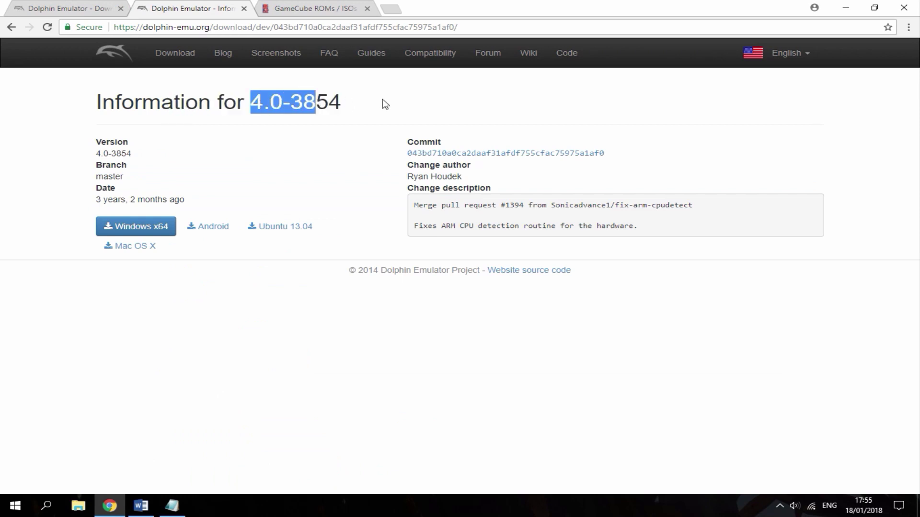
{"action": "left_click", "coordinate": [387, 104]}
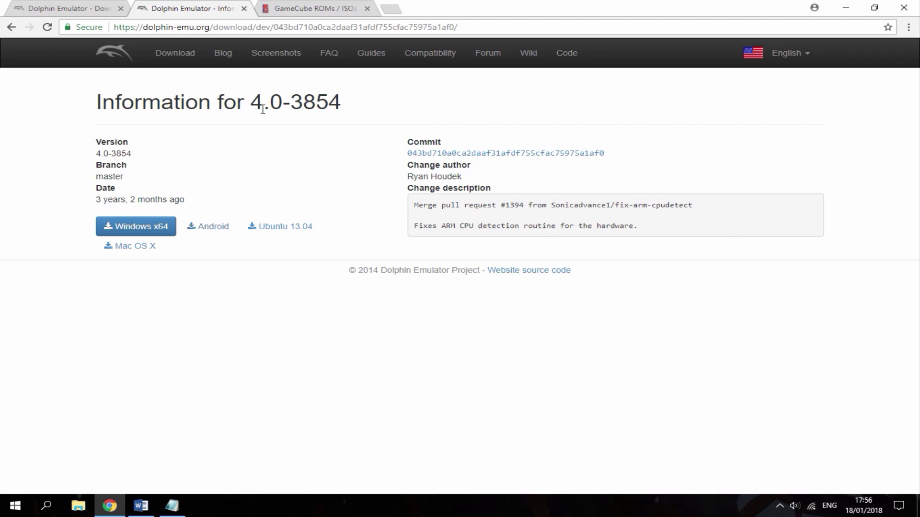
- Browse the most downloaded games in the GameCube ROMs / ISOs list on Rom Hustler
{"action": "left_click", "coordinate": [295, 7]}
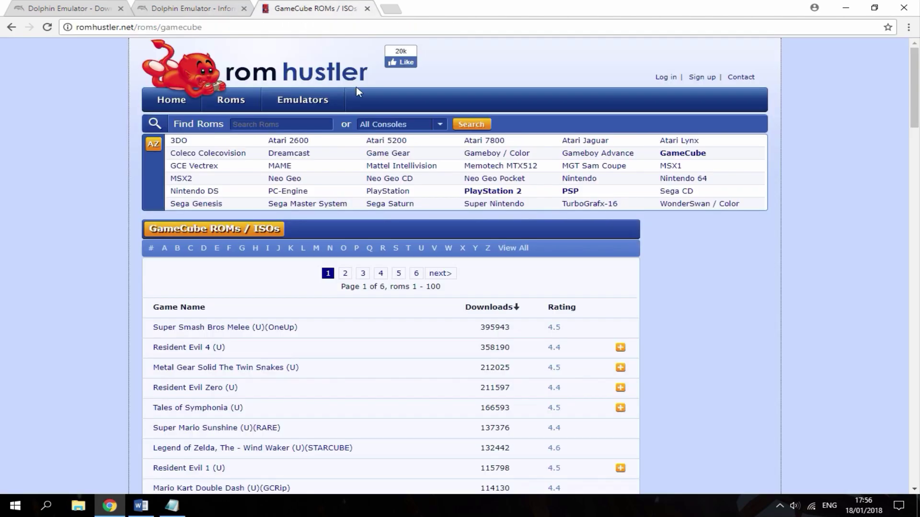
{"action": "scroll", "coordinate": [395, 154], "scroll_direction": "down", "scroll_amount": 1}
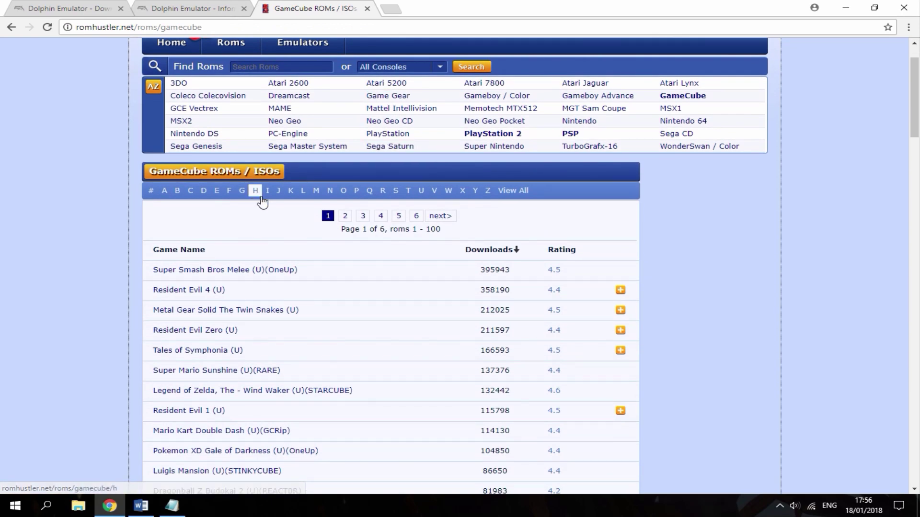
{"action": "scroll", "coordinate": [288, 197], "scroll_direction": "down", "scroll_amount": 1}
{"action": "triple_click", "coordinate": [267, 215]}
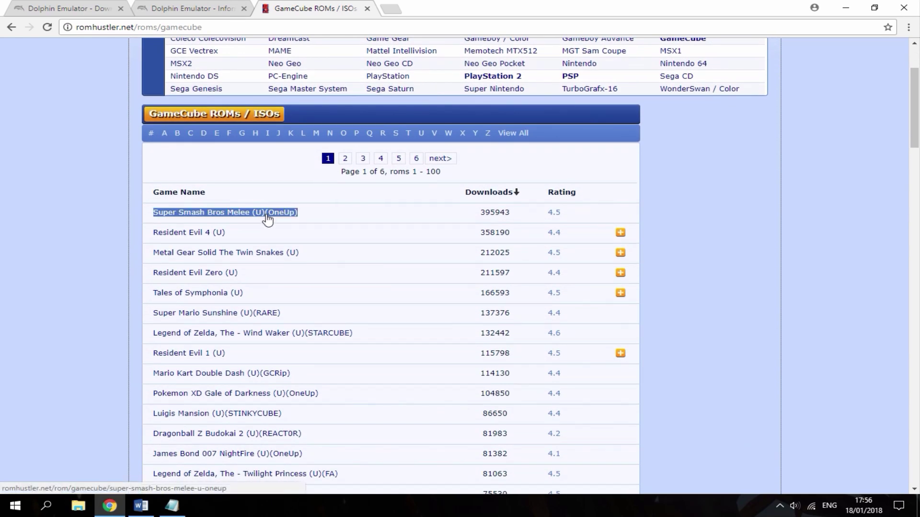
{"action": "scroll", "coordinate": [261, 221], "scroll_direction": "down", "scroll_amount": 5}
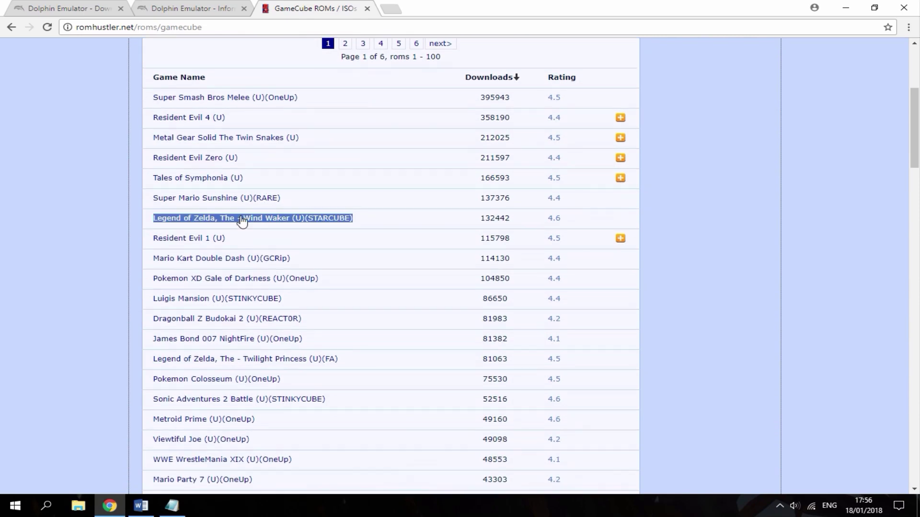
{"action": "scroll", "coordinate": [232, 227], "scroll_direction": "down", "scroll_amount": 5}
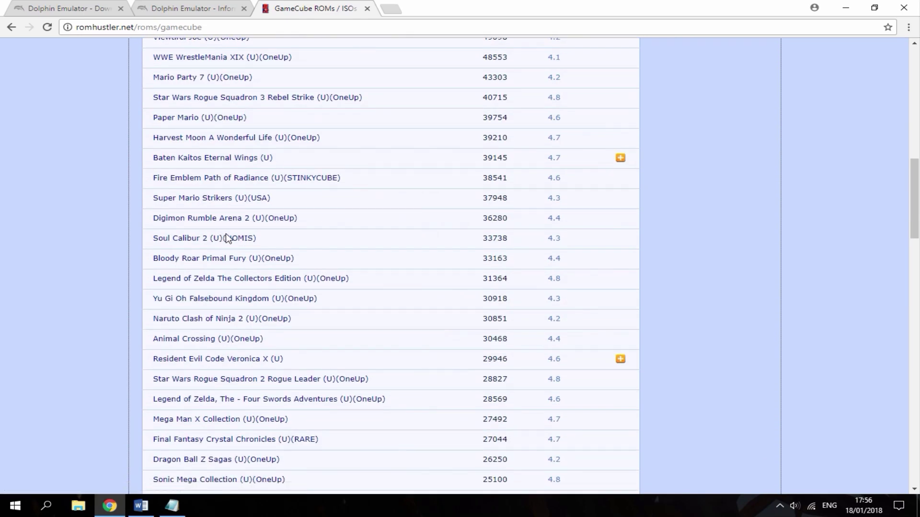
- Find "capcom" in the GameCube game list on the page
{"action": "key", "text": "ctrl+f"}
{"action": "type", "text": "c"}
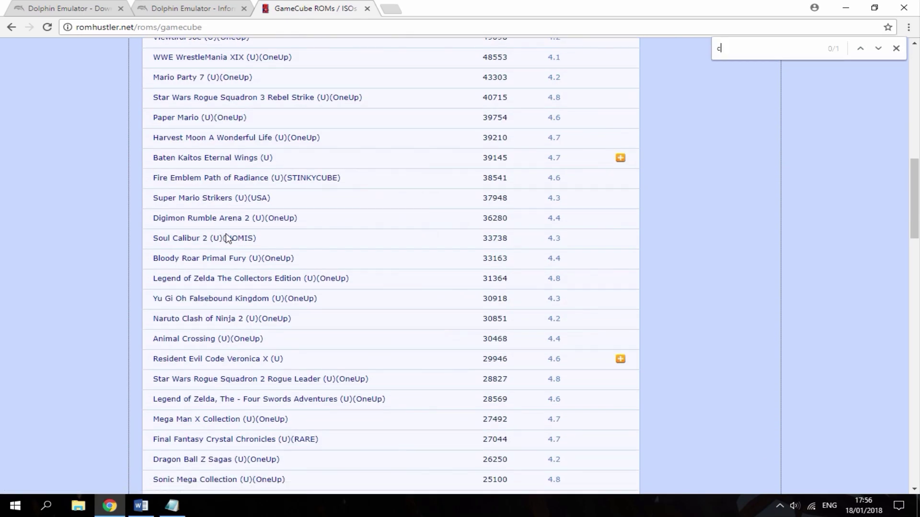
{"action": "type", "text": "o"}
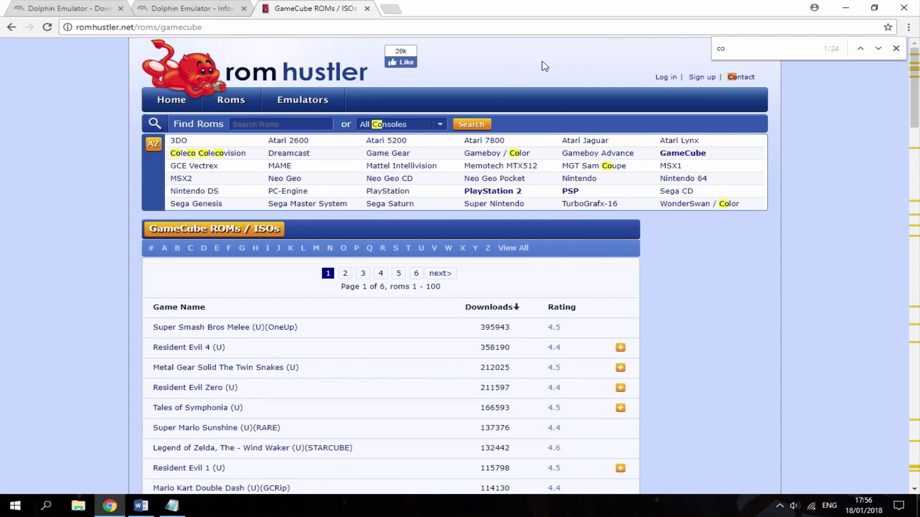
{"action": "key", "text": "BackSpace"}
{"action": "type", "text": "apcom"}
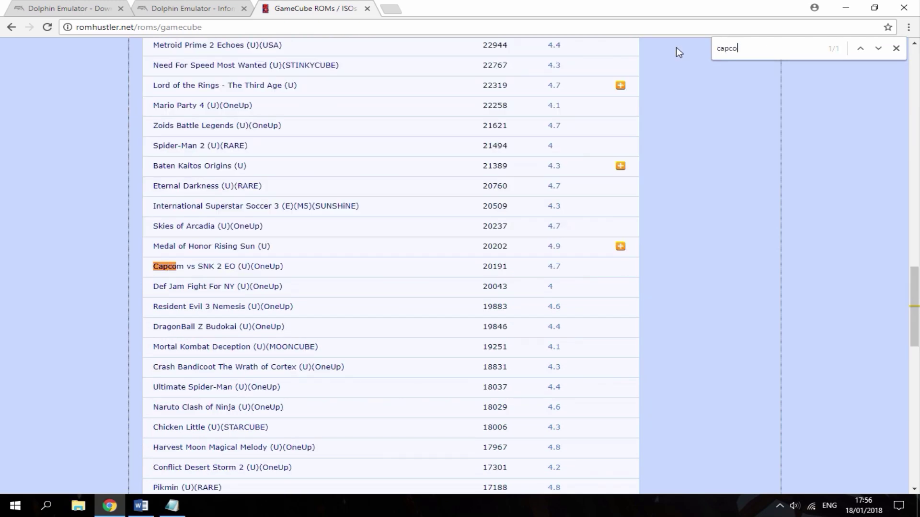
{"action": "left_click", "coordinate": [896, 48]}
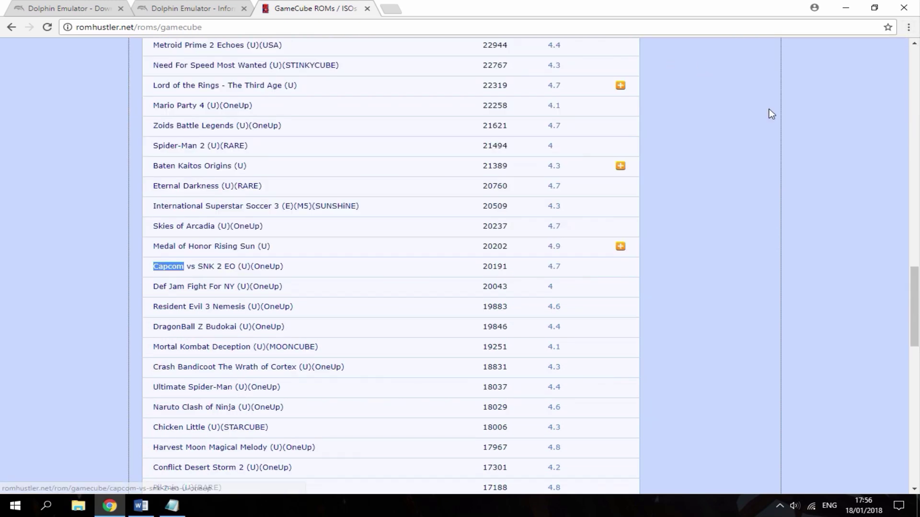
- Open the ROM page of Capcom vs SNK 2 EO (U)(OneUp) from the game list
{"action": "scroll", "coordinate": [197, 251], "scroll_direction": "down", "scroll_amount": 1}
{"action": "triple_click", "coordinate": [237, 214]}
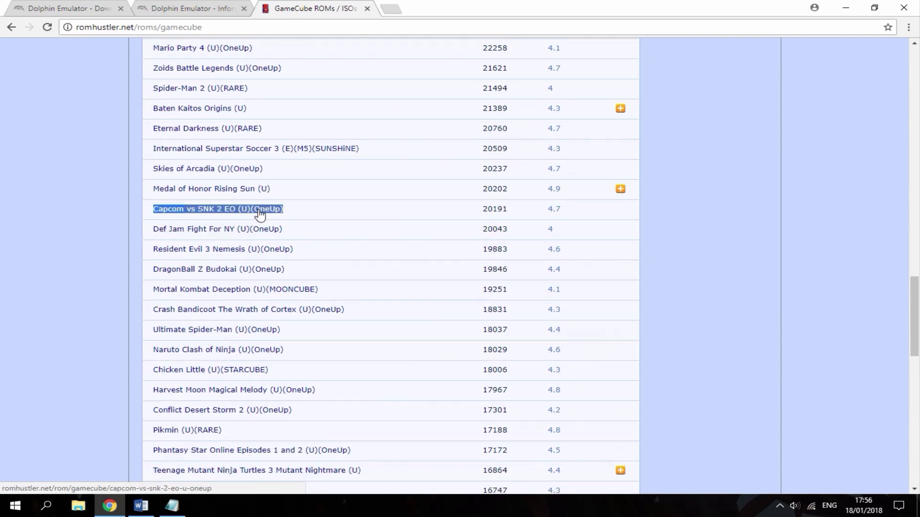
{"action": "left_click", "coordinate": [288, 211]}
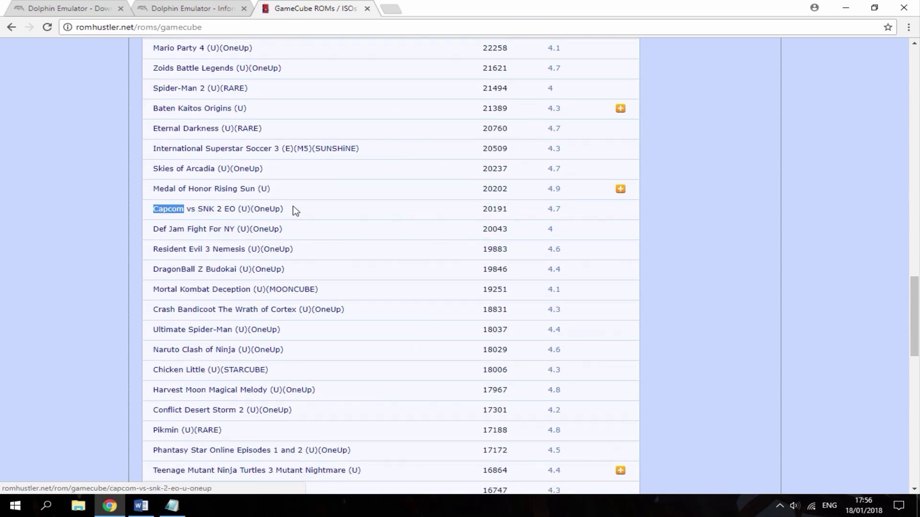
{"action": "left_click", "coordinate": [295, 211]}
{"action": "left_click", "coordinate": [490, 8]}
{"action": "left_click", "coordinate": [223, 215]}
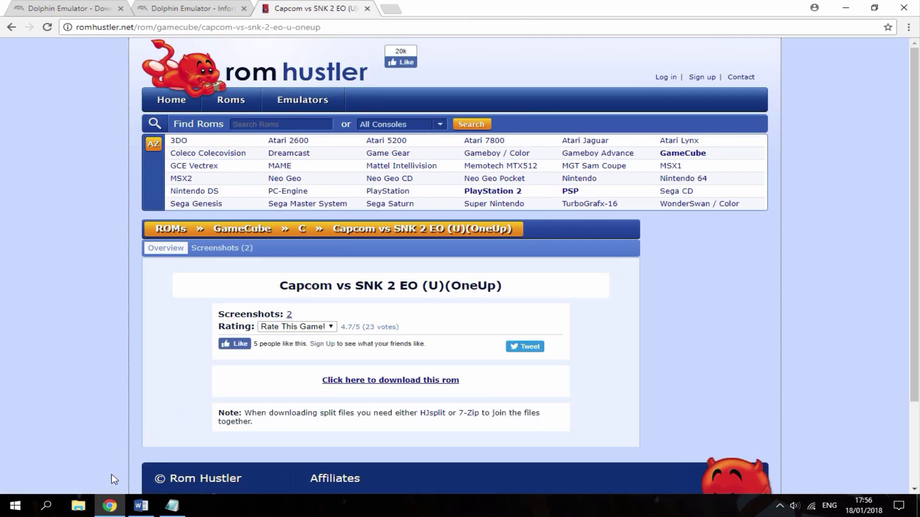
- Switch to File Explorer and open the Downloads folder containing the game ISO and the Dolphin APK
{"action": "left_click", "coordinate": [84, 503]}
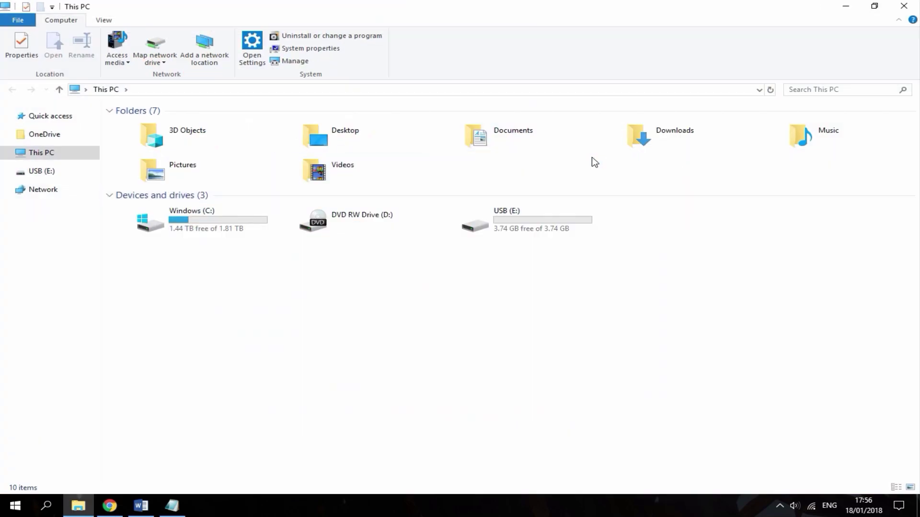
{"action": "double_click", "coordinate": [670, 144]}
{"action": "left_click_drag", "start_coordinate": [229, 160], "coordinate": [147, 185]}
{"action": "left_click", "coordinate": [233, 223]}
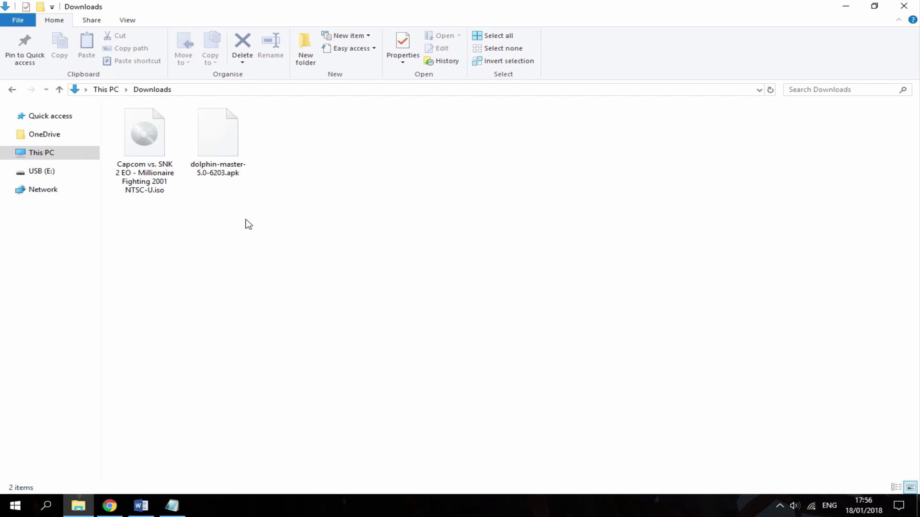
- Check the size of the Capcom vs. SNK 2 EO ISO file in its properties
{"action": "right_click", "coordinate": [161, 176]}
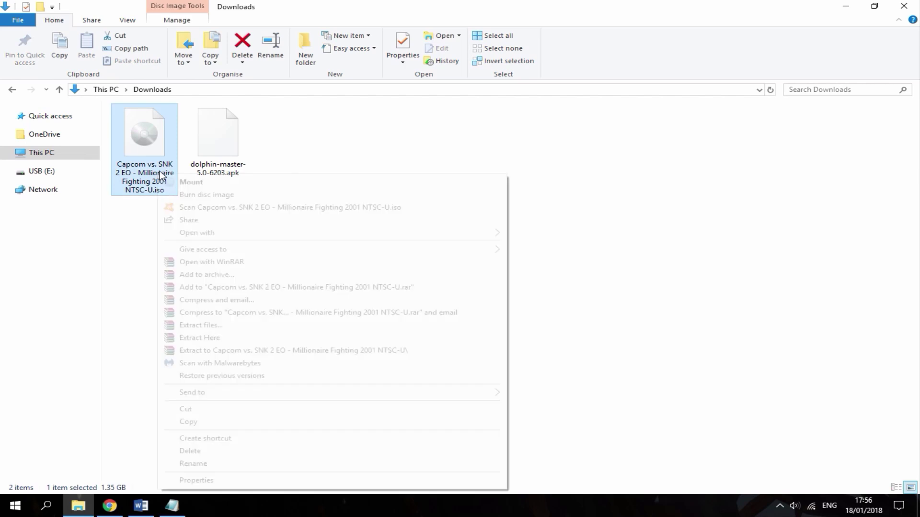
{"action": "left_click", "coordinate": [201, 481]}
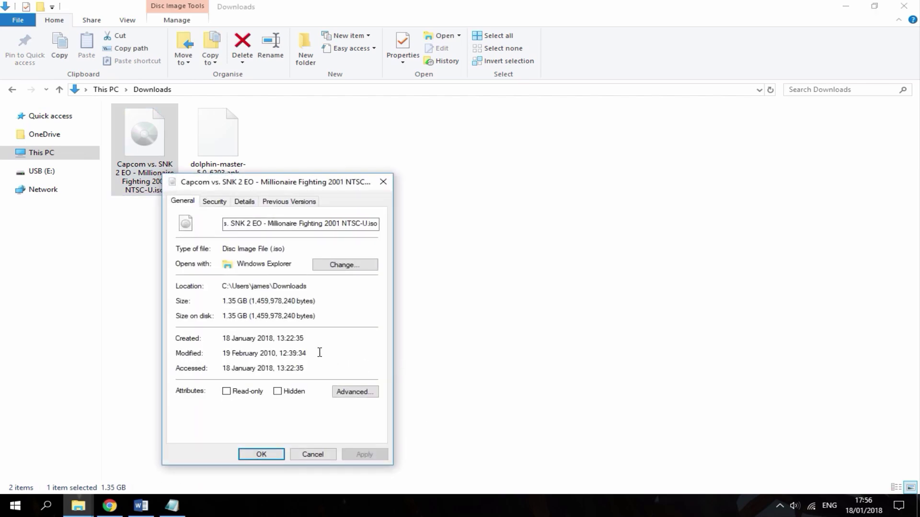
{"action": "left_click", "coordinate": [382, 181]}
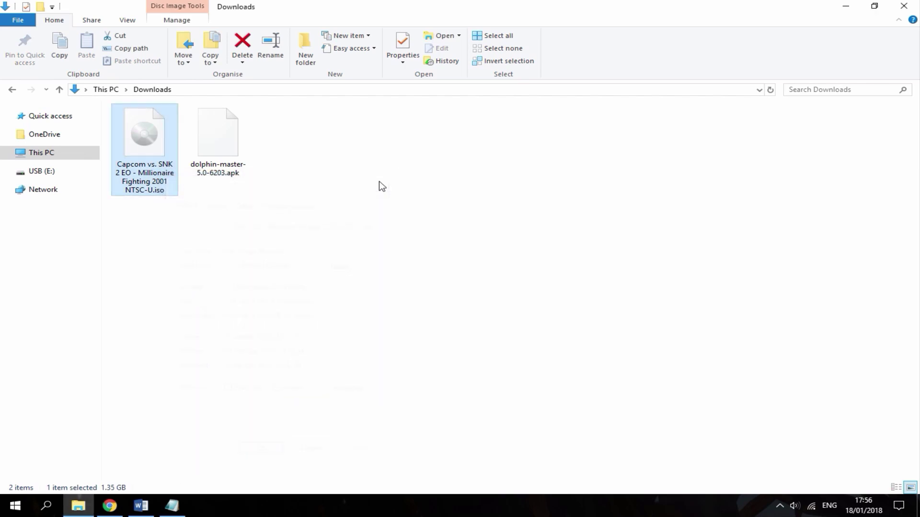
{"action": "right_click", "coordinate": [317, 142]}
{"action": "left_click", "coordinate": [297, 137]}
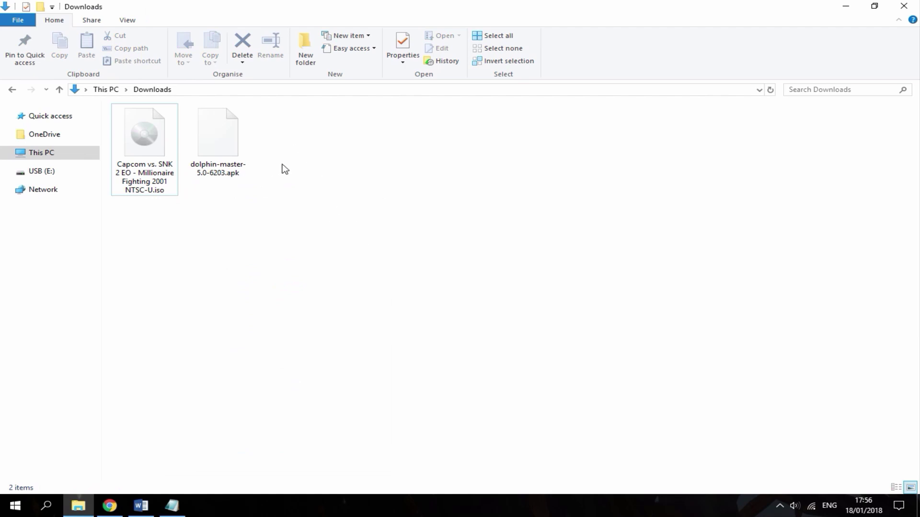
- Copy the Capcom vs. SNK 2 EO ISO and dolphin-master-5.0-6203.apk from Downloads to the USB (E:) drive
{"action": "left_click", "coordinate": [74, 176]}
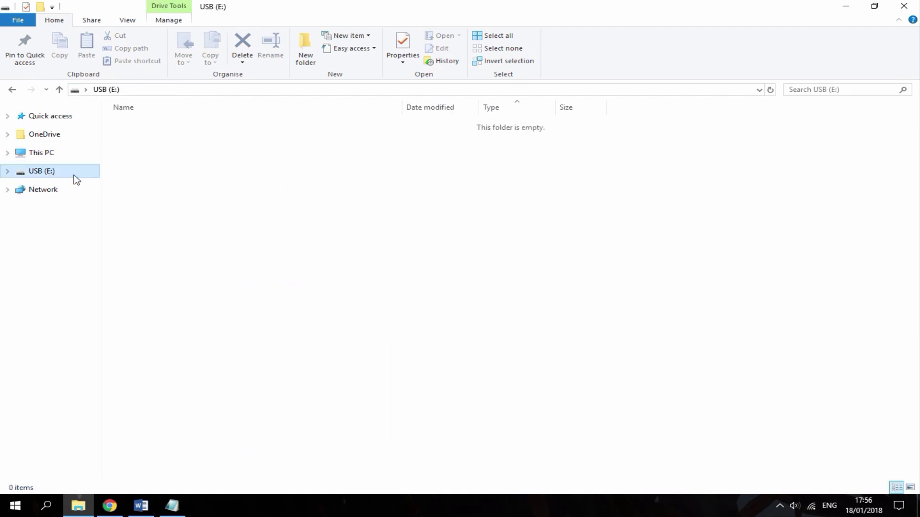
{"action": "left_click", "coordinate": [45, 152]}
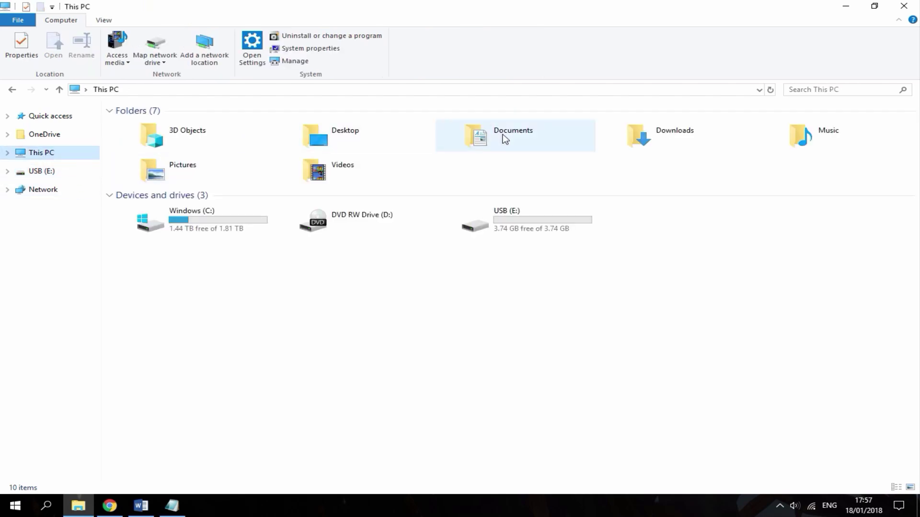
{"action": "double_click", "coordinate": [661, 137]}
{"action": "left_click_drag", "start_coordinate": [354, 172], "coordinate": [45, 171]}
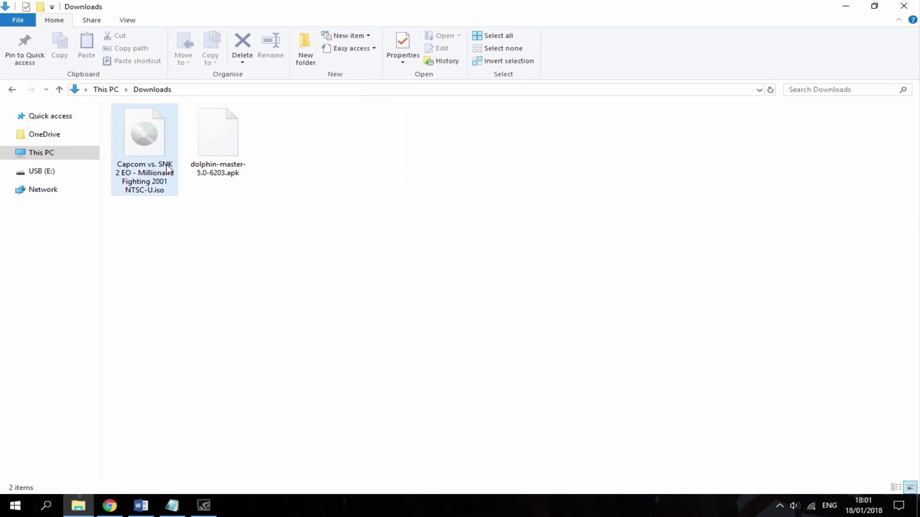
- Open the USB (E:) drive and check the copied game ISO and Dolphin APK
{"action": "left_click", "coordinate": [71, 172]}
{"action": "left_click", "coordinate": [193, 138]}
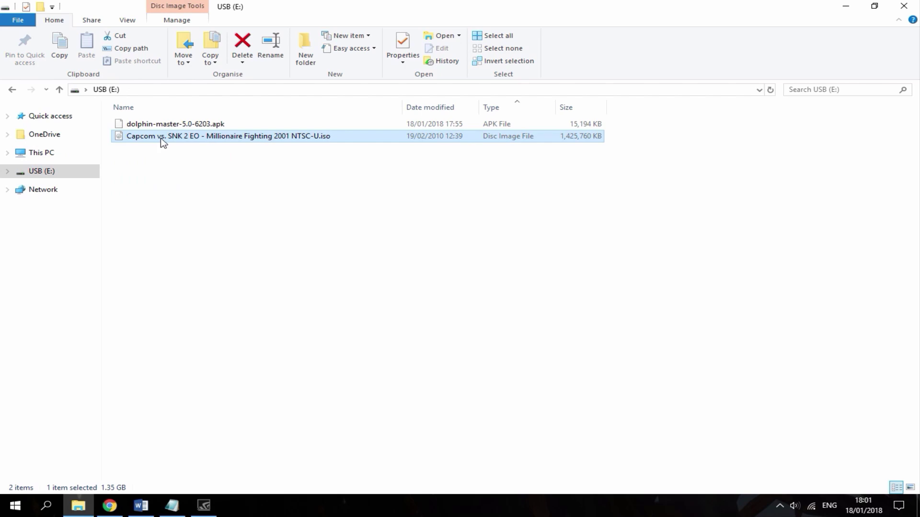
{"action": "left_click", "coordinate": [218, 126]}
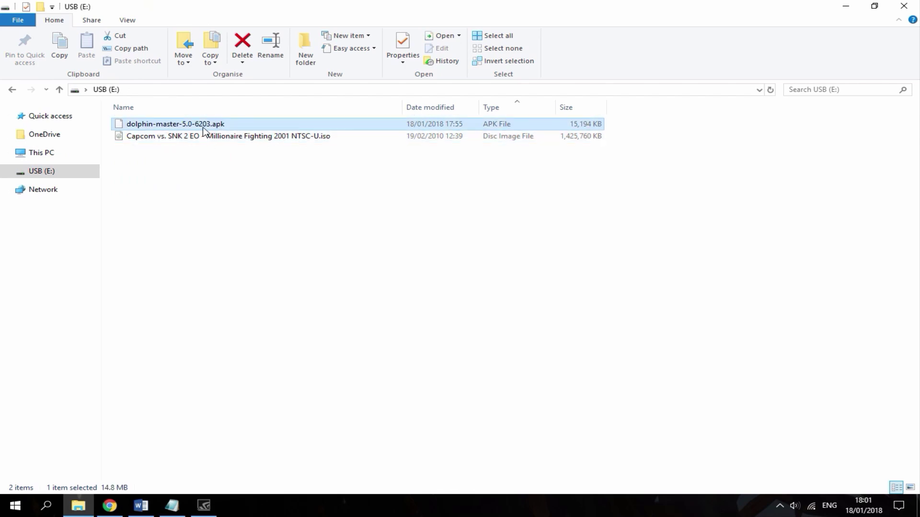
{"action": "left_click", "coordinate": [219, 165]}
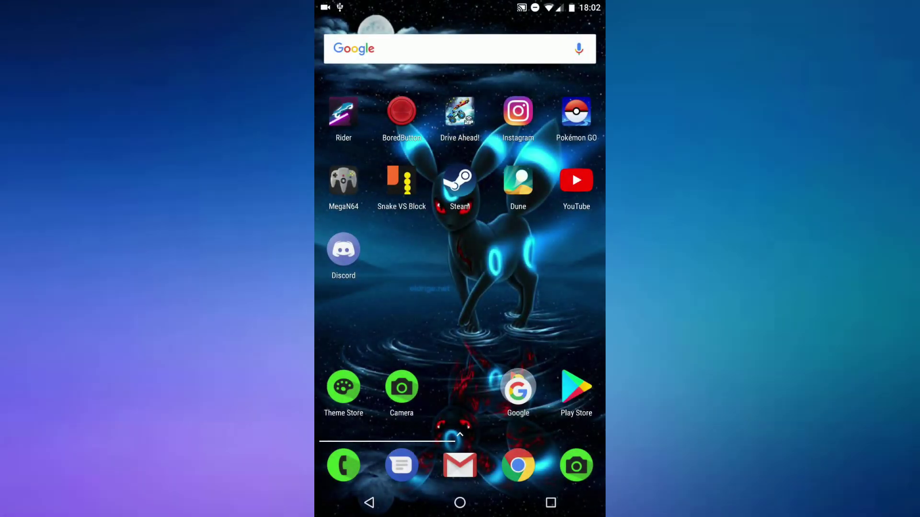
- Switch to the Android phone and view the connected USB drive's contents from its system notification
{"action": "left_click_drag", "start_coordinate": [460, 4], "coordinate": [460, 254]}
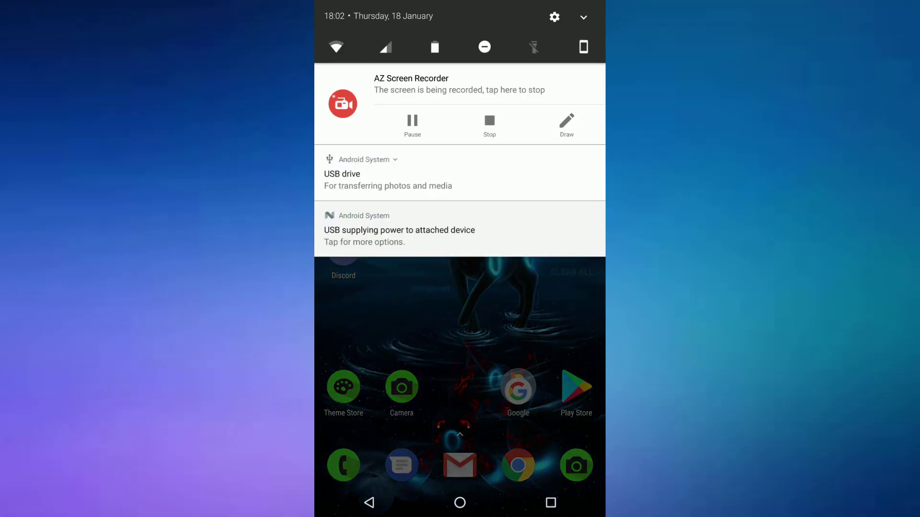
{"action": "left_click", "coordinate": [388, 179]}
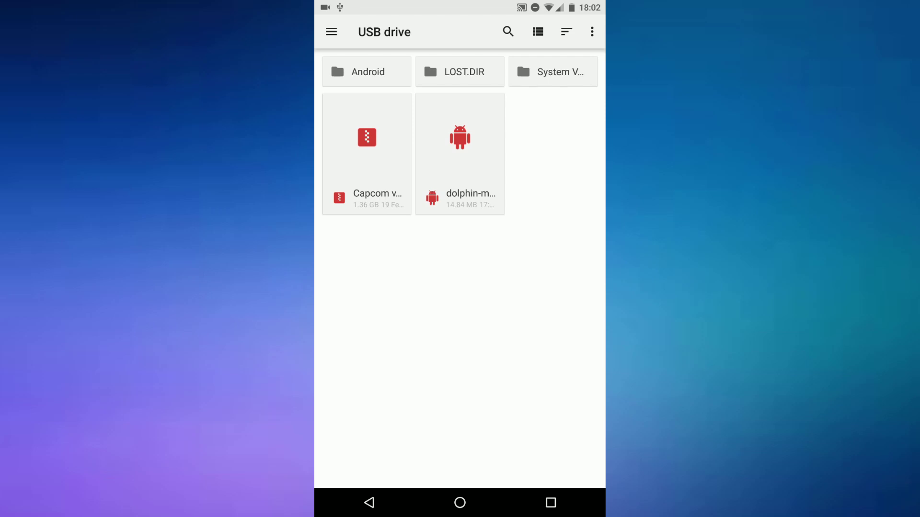
- Open the USB drive 78A1-ACFE in ES File Explorer
{"action": "left_click", "coordinate": [460, 503]}
{"action": "left_click_drag", "start_coordinate": [551, 297], "coordinate": [369, 297]}
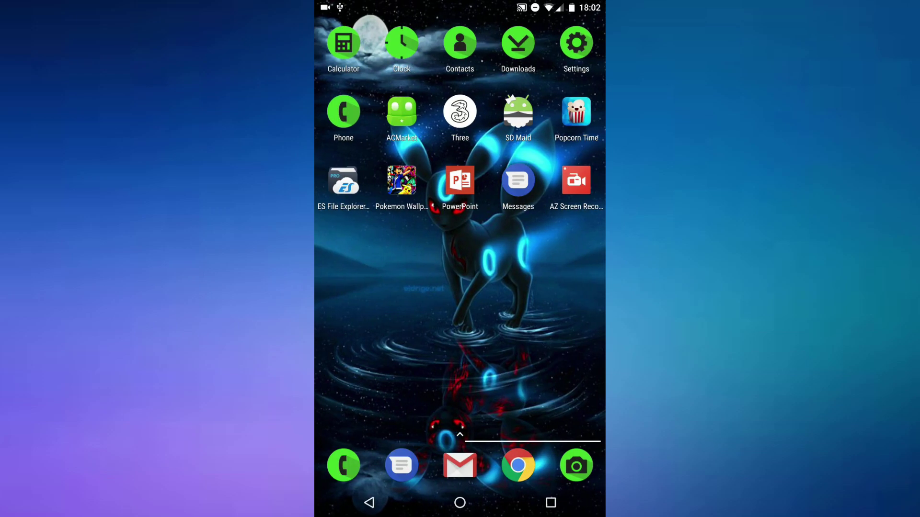
{"action": "left_click", "coordinate": [343, 182]}
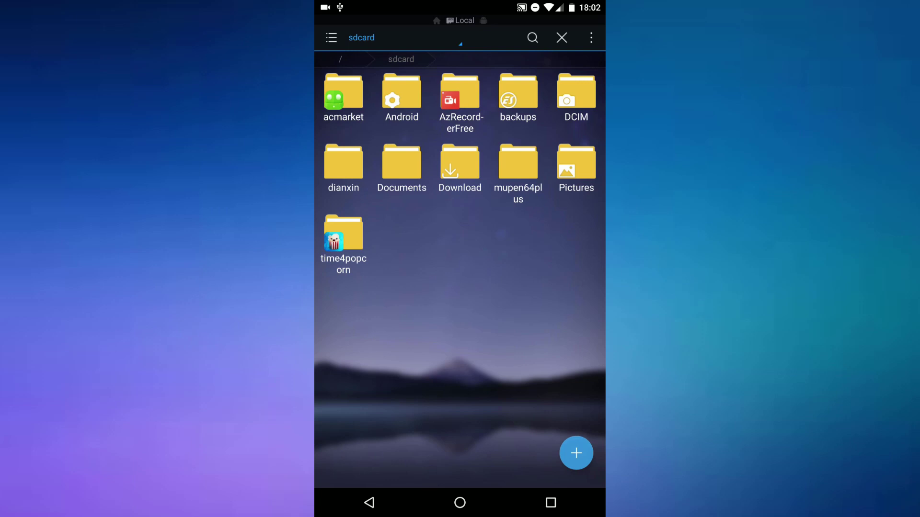
{"action": "left_click", "coordinate": [405, 38]}
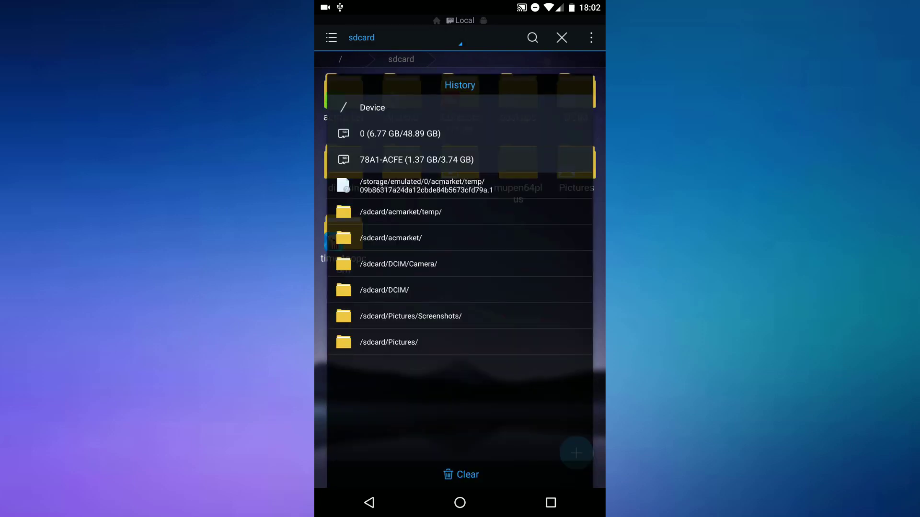
{"action": "left_click", "coordinate": [416, 159]}
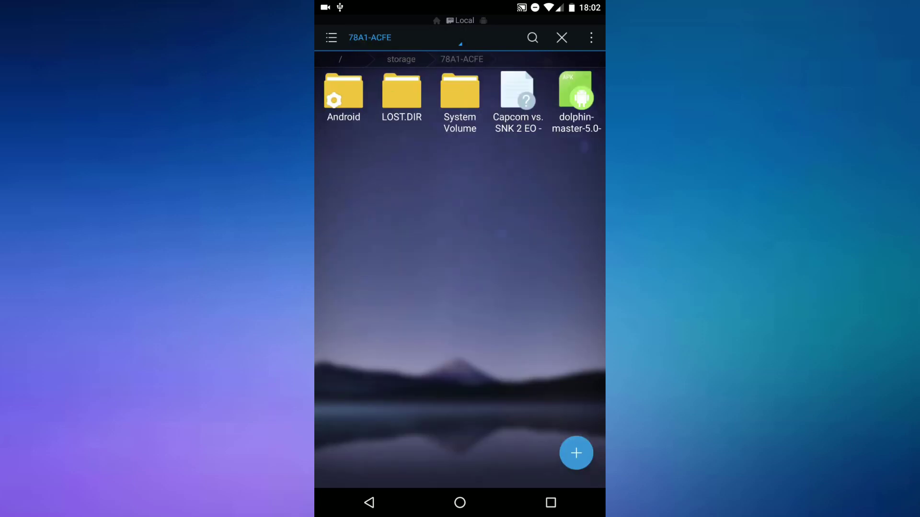
- Install Dolphin Emulator from the dolphin-master-5.0 APK on the USB drive
{"action": "left_click", "coordinate": [576, 96]}
{"action": "left_click", "coordinate": [546, 312]}
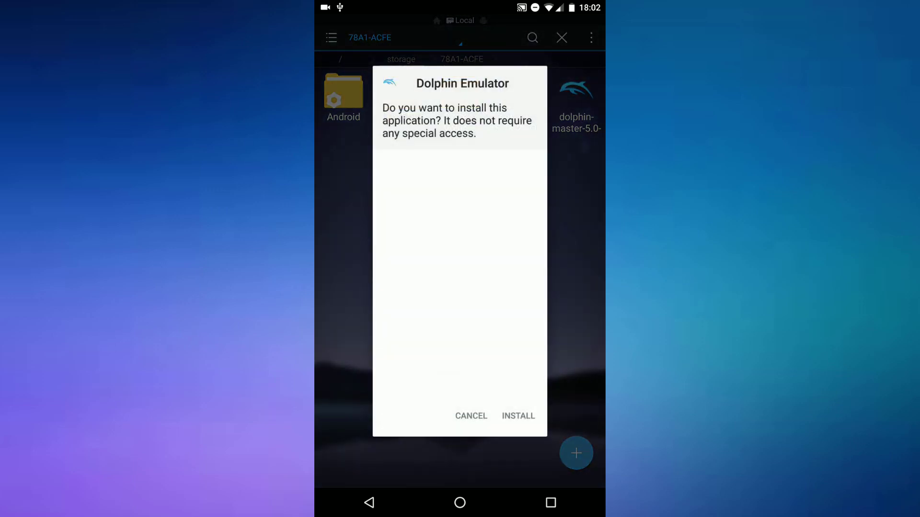
{"action": "left_click", "coordinate": [518, 416]}
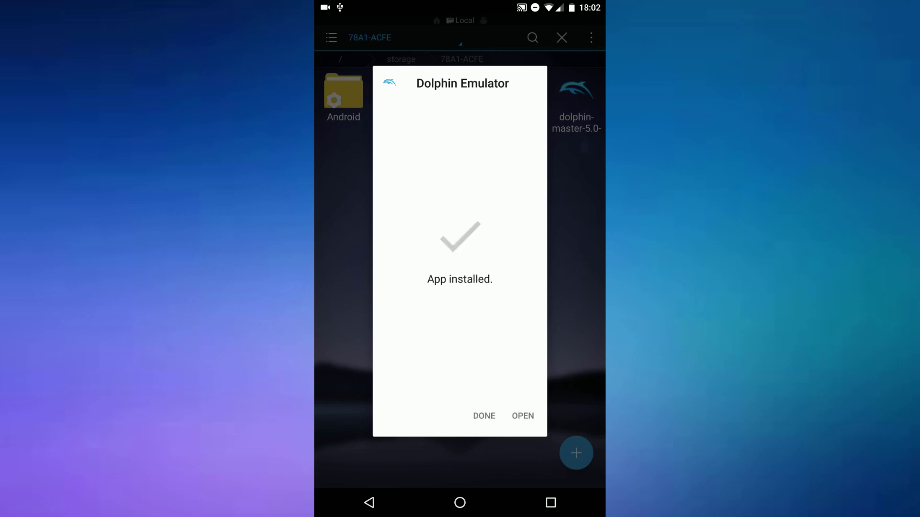
{"action": "left_click", "coordinate": [484, 416]}
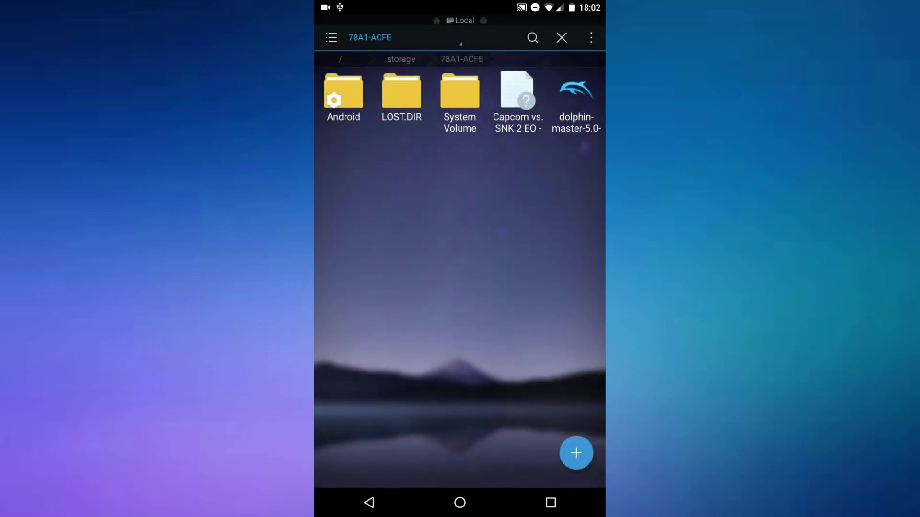
- Launch Dolphin Emulator from the home screen and allow it to access photos, media and files
{"action": "left_click", "coordinate": [460, 503]}
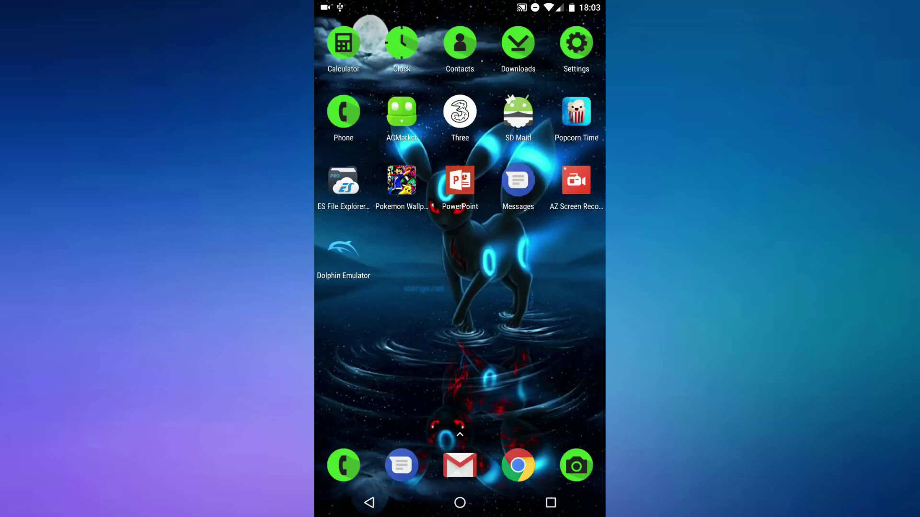
{"action": "left_click", "coordinate": [343, 252]}
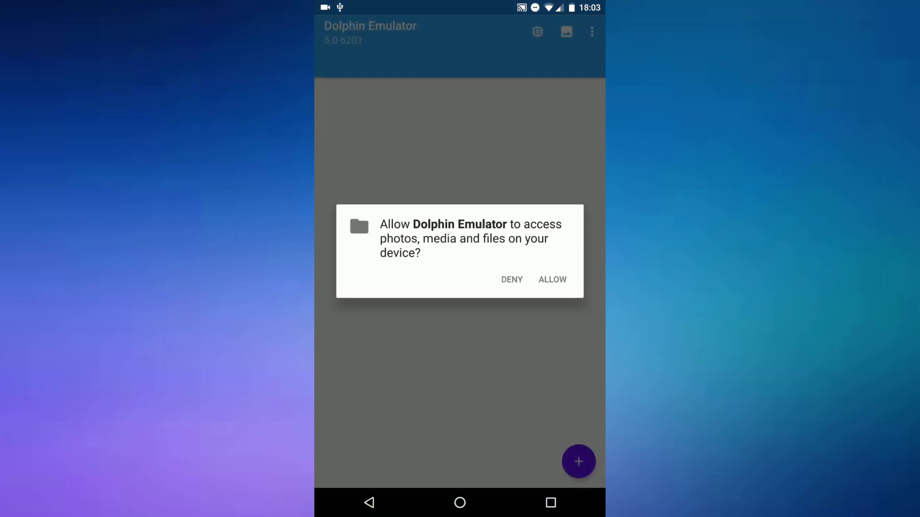
{"action": "left_click", "coordinate": [553, 279]}
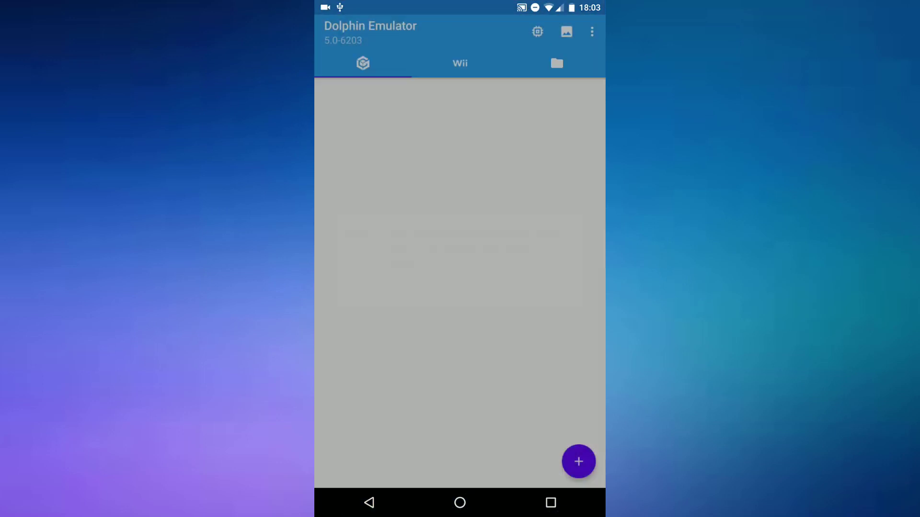
- Add the USB drive folder /storage/78A1-ACFE to Dolphin as a game folder
{"action": "left_click", "coordinate": [555, 53]}
{"action": "left_click", "coordinate": [579, 462]}
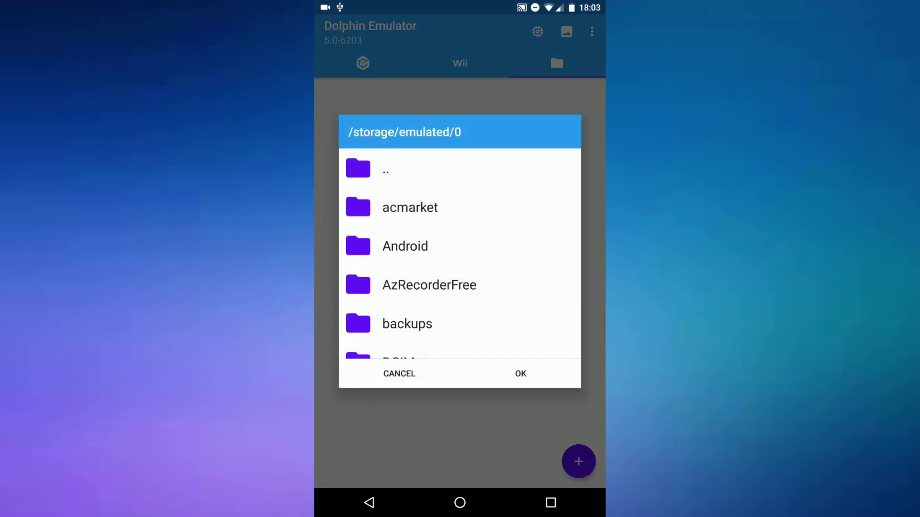
{"action": "scroll", "coordinate": [460, 254], "scroll_direction": "down", "scroll_amount": 2}
{"action": "scroll", "coordinate": [460, 253], "scroll_direction": "up", "scroll_amount": 2}
{"action": "left_click", "coordinate": [386, 169]}
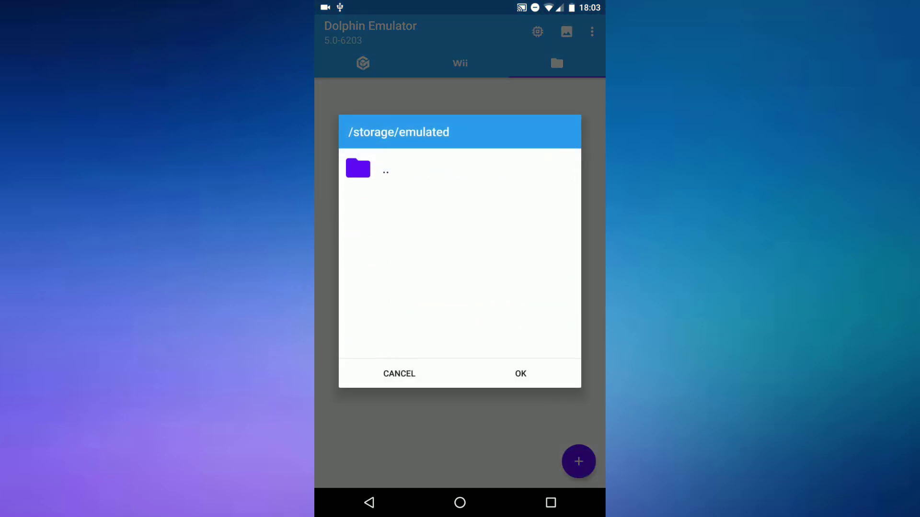
{"action": "left_click", "coordinate": [386, 169]}
{"action": "left_click", "coordinate": [415, 207]}
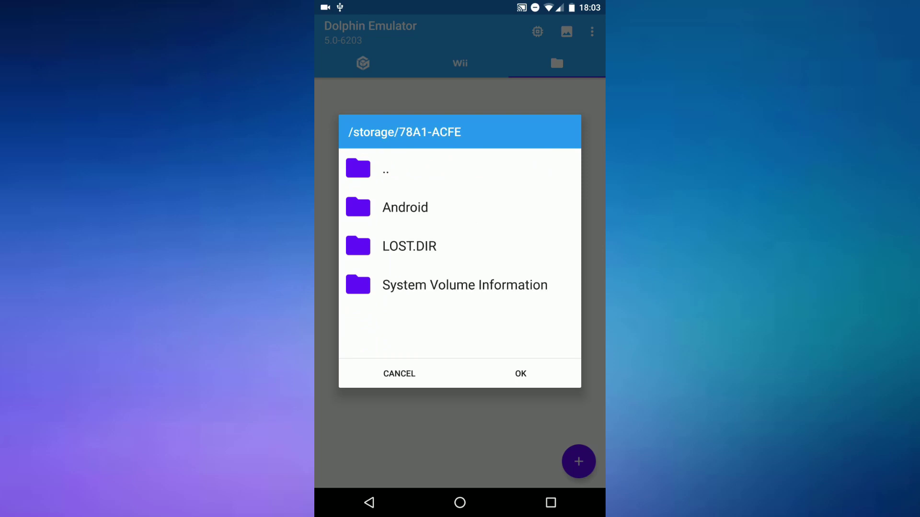
{"action": "left_click", "coordinate": [520, 374]}
- Start CAPCOM VS. SNK 2 EO from the GameCube games list
{"action": "left_click", "coordinate": [460, 63]}
{"action": "left_click", "coordinate": [363, 63]}
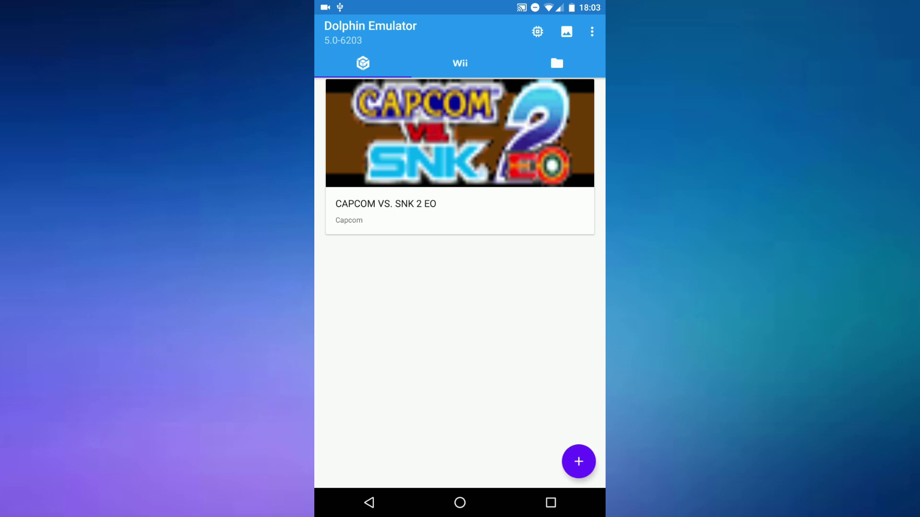
{"action": "left_click", "coordinate": [460, 211]}
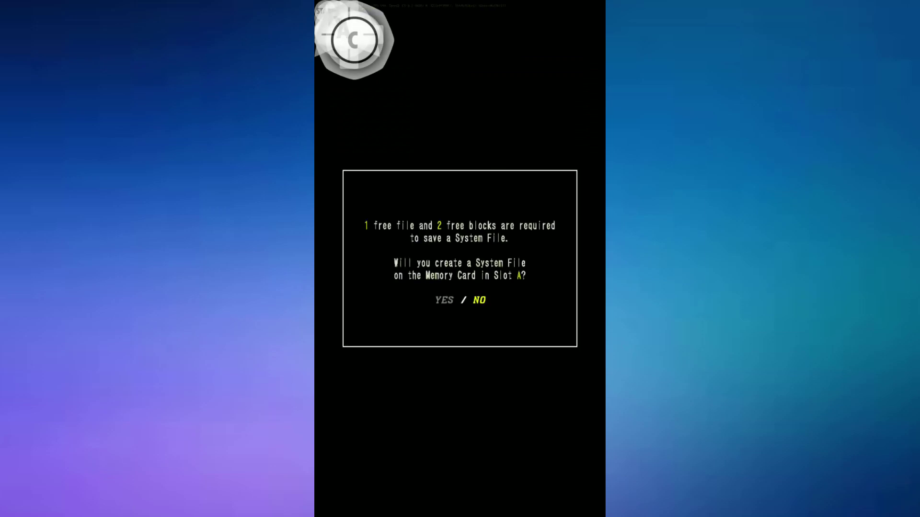
- Edit the touch control layout and spread the L, Z and R buttons in a row just above the game's message box
{"action": "left_click_drag", "start_coordinate": [460, 2], "coordinate": [460, 106]}
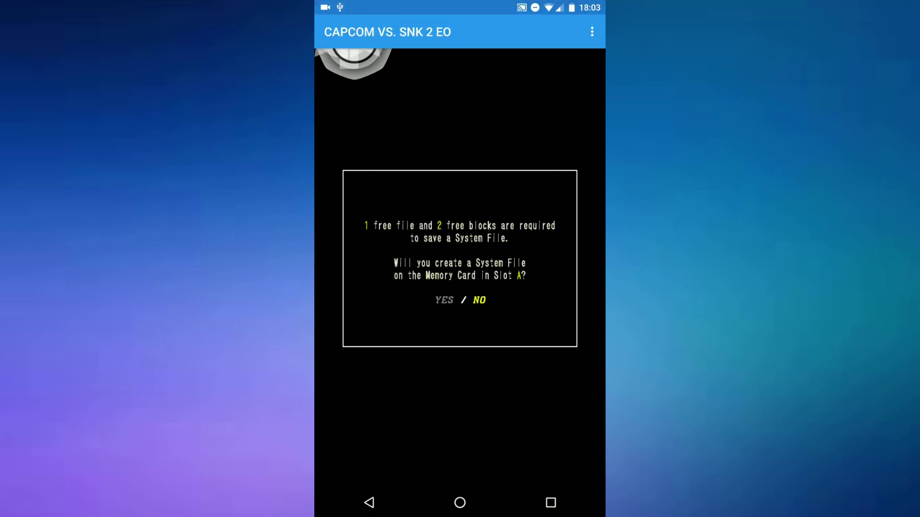
{"action": "left_click", "coordinate": [592, 32]}
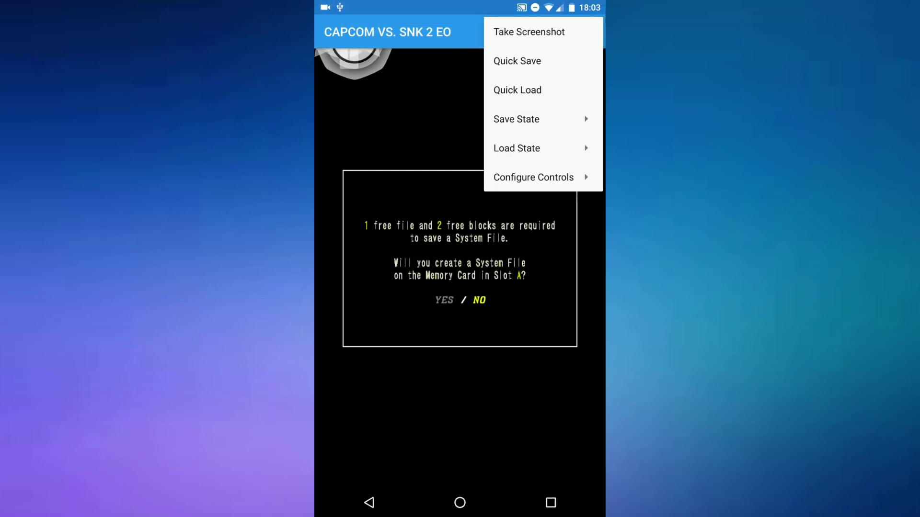
{"action": "left_click", "coordinate": [534, 177]}
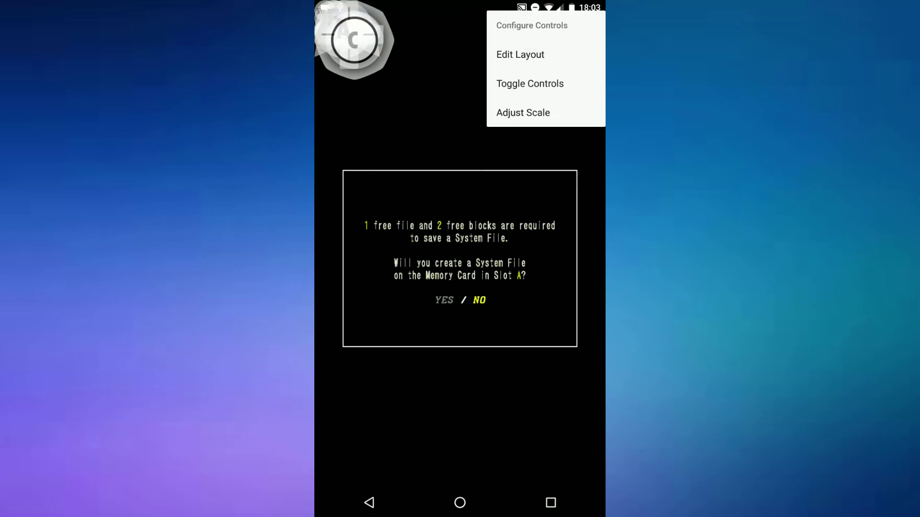
{"action": "left_click", "coordinate": [520, 54]}
{"action": "left_click_drag", "start_coordinate": [374, 24], "coordinate": [387, 117]}
{"action": "left_click_drag", "start_coordinate": [407, 41], "coordinate": [470, 46]}
{"action": "left_click_drag", "start_coordinate": [347, 23], "coordinate": [538, 138]}
{"action": "left_click_drag", "start_coordinate": [470, 46], "coordinate": [461, 137]}
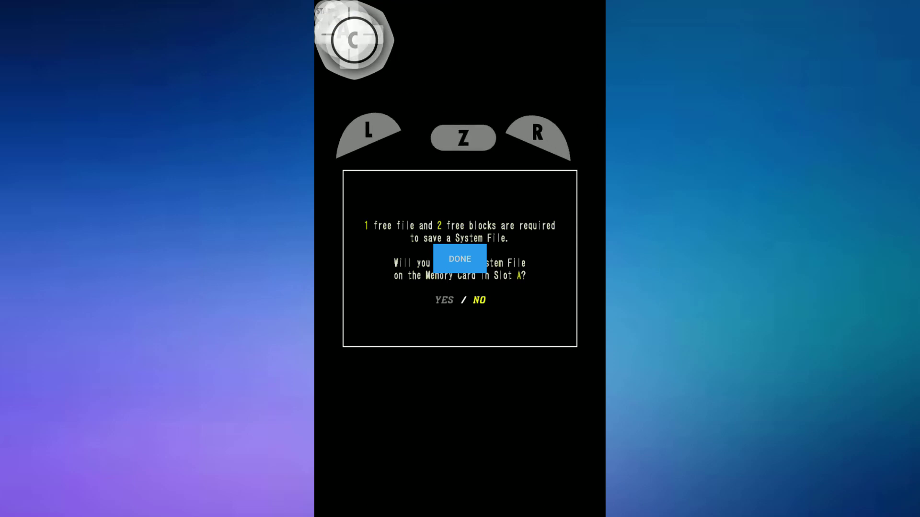
- Place Y and X above the game picture, and the C-stick, main stick, D-pad, A and B buttons below it
{"action": "left_click_drag", "start_coordinate": [343, 29], "coordinate": [523, 399]}
{"action": "left_click_drag", "start_coordinate": [335, 29], "coordinate": [424, 84]}
{"action": "left_click_drag", "start_coordinate": [341, 29], "coordinate": [486, 90]}
{"action": "left_click_drag", "start_coordinate": [352, 43], "coordinate": [430, 429]}
{"action": "left_click_drag", "start_coordinate": [355, 41], "coordinate": [353, 398]}
{"action": "left_click_drag", "start_coordinate": [430, 430], "coordinate": [450, 390]}
{"action": "left_click_drag", "start_coordinate": [355, 40], "coordinate": [413, 473]}
{"action": "left_click_drag", "start_coordinate": [354, 398], "coordinate": [343, 427]}
{"action": "left_click_drag", "start_coordinate": [412, 473], "coordinate": [408, 477]}
{"action": "left_click_drag", "start_coordinate": [552, 457], "coordinate": [552, 499]}
{"action": "left_click_drag", "start_coordinate": [522, 407], "coordinate": [555, 447]}
{"action": "left_click_drag", "start_coordinate": [450, 390], "coordinate": [486, 450]}
- Shift the L, Y, X, Z and R buttons higher above the game picture and finish editing the layout
{"action": "left_click_drag", "start_coordinate": [368, 132], "coordinate": [358, 101]}
{"action": "left_click_drag", "start_coordinate": [425, 83], "coordinate": [416, 59]}
{"action": "left_click_drag", "start_coordinate": [486, 91], "coordinate": [484, 49]}
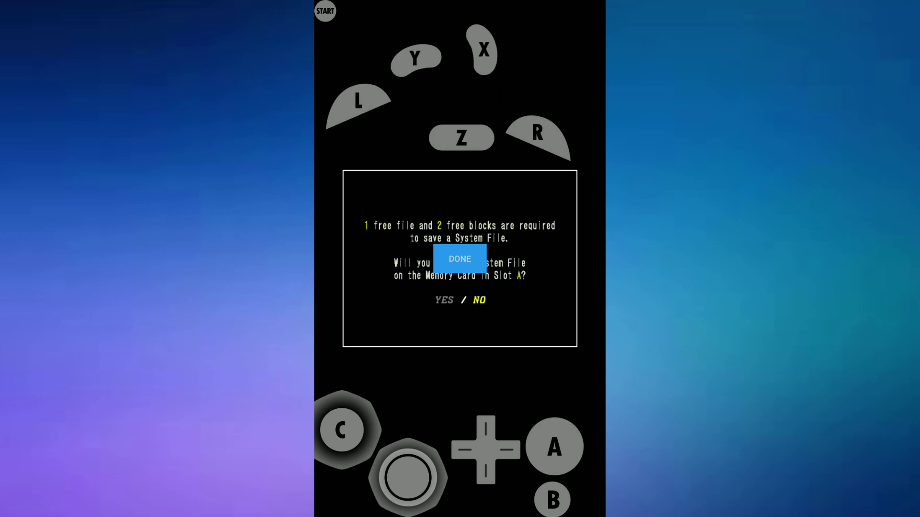
{"action": "left_click_drag", "start_coordinate": [462, 138], "coordinate": [449, 113]}
{"action": "left_click_drag", "start_coordinate": [537, 133], "coordinate": [538, 85]}
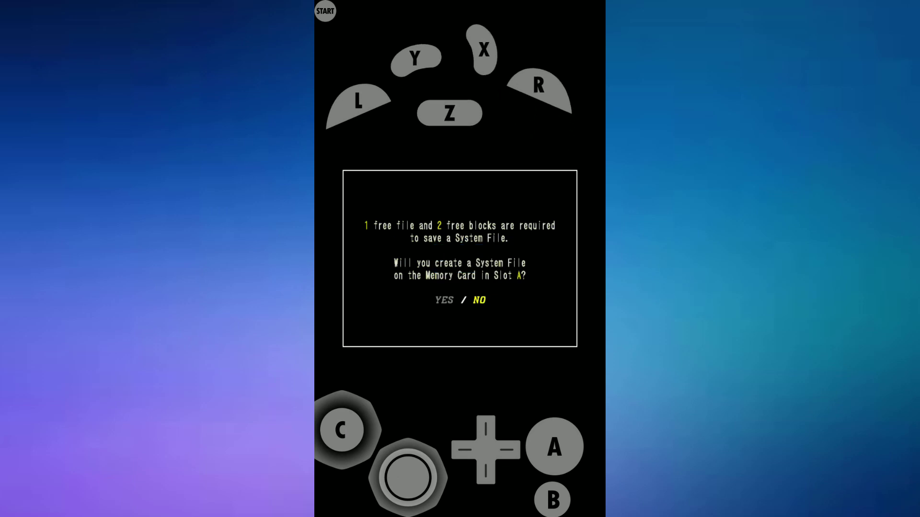
- Decline creating a System File on the memory card and start a game up to the character selection
{"action": "left_click", "coordinate": [555, 447]}
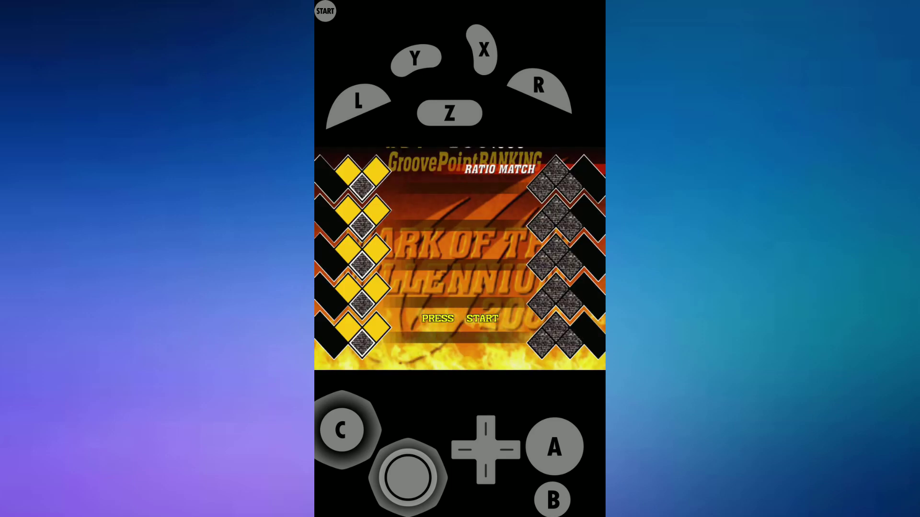
{"action": "left_click", "coordinate": [325, 10]}
{"action": "left_click", "coordinate": [554, 447]}
{"action": "left_click", "coordinate": [554, 446]}
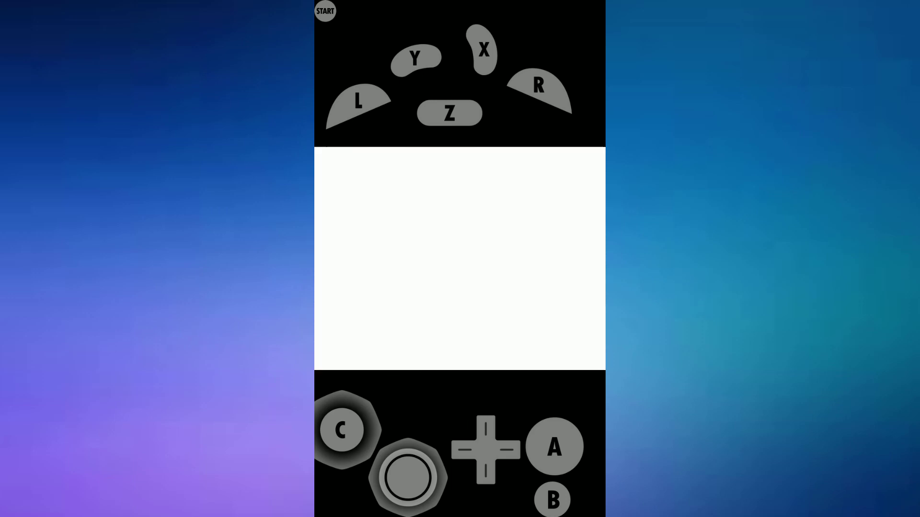
{"action": "left_click", "coordinate": [554, 447]}
{"action": "left_click", "coordinate": [554, 446]}
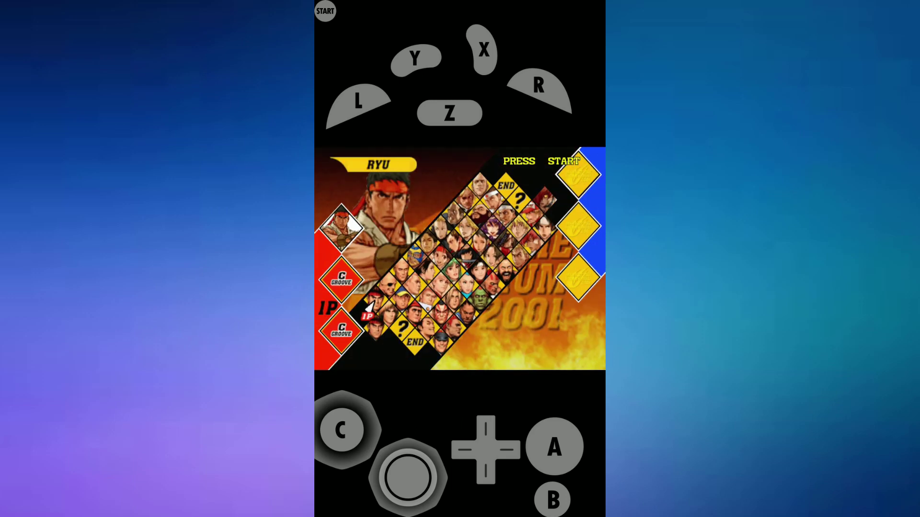
- Choose Raiden, Nakoruru and Rock as the player 1 team
{"action": "left_click", "coordinate": [486, 428]}
{"action": "left_click", "coordinate": [486, 428]}
{"action": "left_click", "coordinate": [485, 429]}
{"action": "left_click", "coordinate": [555, 447]}
{"action": "left_click", "coordinate": [507, 450]}
{"action": "left_click", "coordinate": [506, 449]}
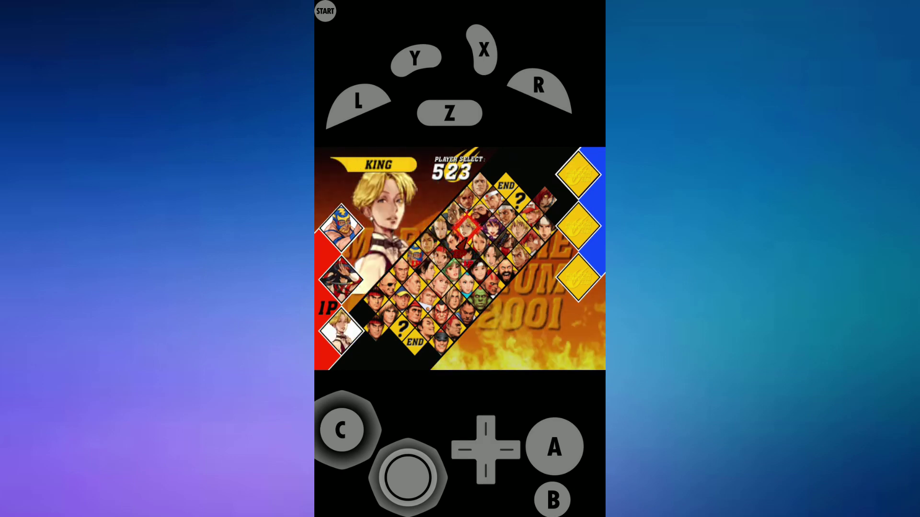
{"action": "left_click", "coordinate": [507, 450]}
{"action": "left_click", "coordinate": [507, 449]}
{"action": "left_click", "coordinate": [507, 450]}
{"action": "left_click", "coordinate": [507, 449]}
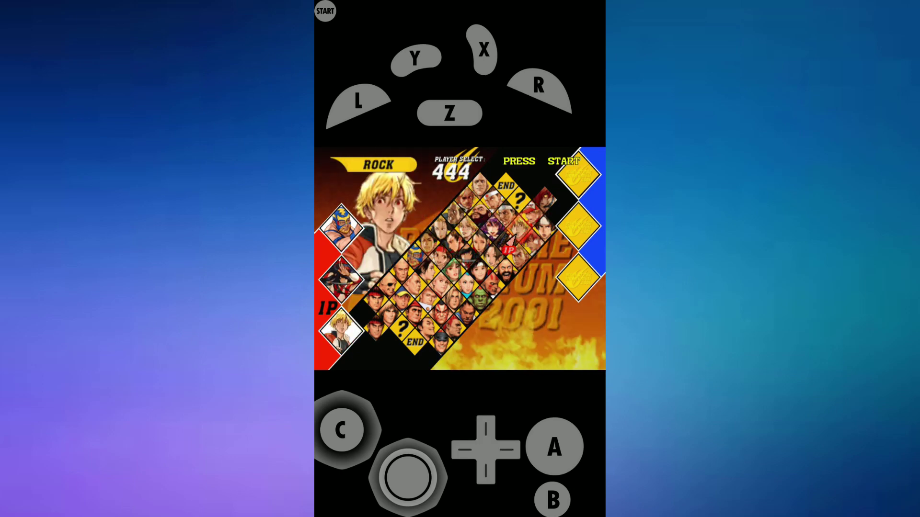
{"action": "left_click", "coordinate": [554, 447]}
- Assign ratio 1 to Raiden and Nakoruru and ratio 2 to Rock, and proceed to the match
{"action": "left_click", "coordinate": [465, 450]}
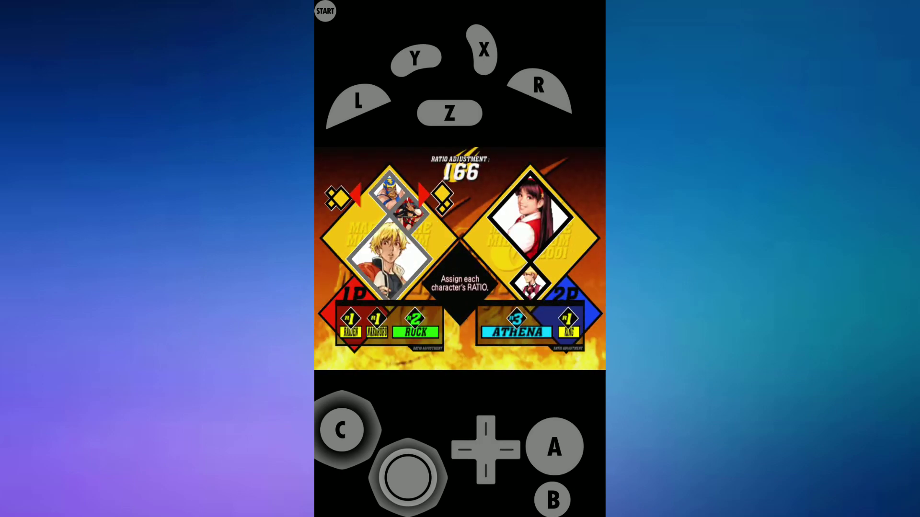
{"action": "left_click", "coordinate": [554, 447]}
{"action": "left_click", "coordinate": [555, 446]}
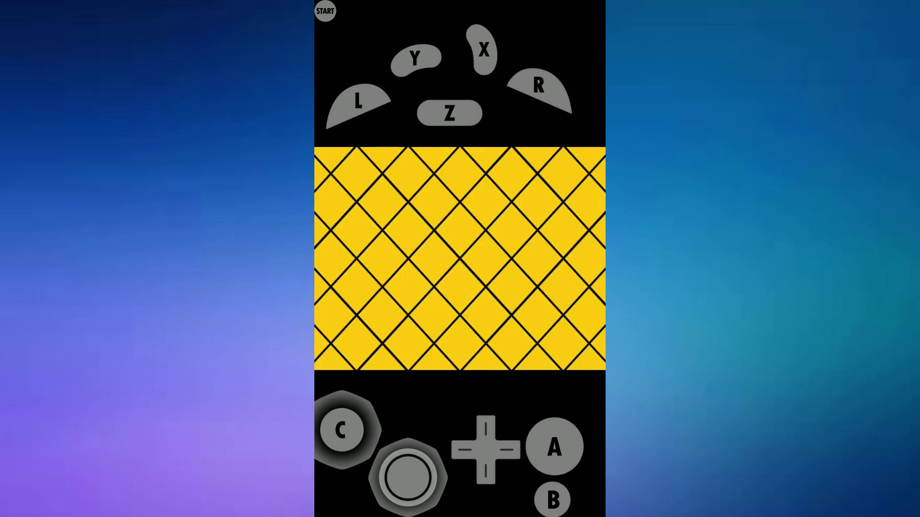
- Fight Athena with Raiden, using the on-screen sticks and the A, B and L buttons
{"action": "left_click_drag", "start_coordinate": [408, 478], "coordinate": [372, 469]}
{"action": "left_click", "coordinate": [554, 447]}
{"action": "left_click", "coordinate": [553, 500]}
{"action": "mouse_move", "coordinate": [342, 430]}
{"action": "left_mouse_down"}
{"action": "mouse_move", "coordinate": [373, 413]}
{"action": "mouse_move", "coordinate": [342, 407]}
{"action": "mouse_move", "coordinate": [354, 432]}
{"action": "left_mouse_up"}
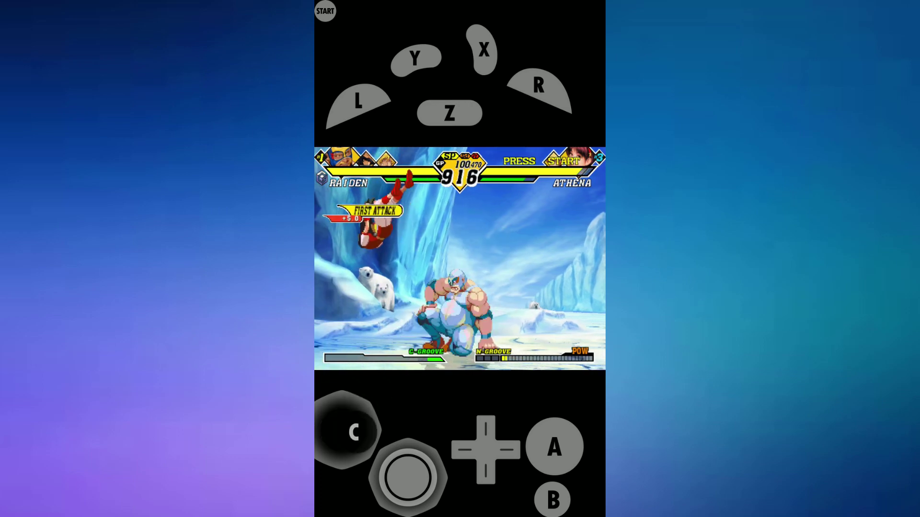
{"action": "left_click", "coordinate": [358, 102]}
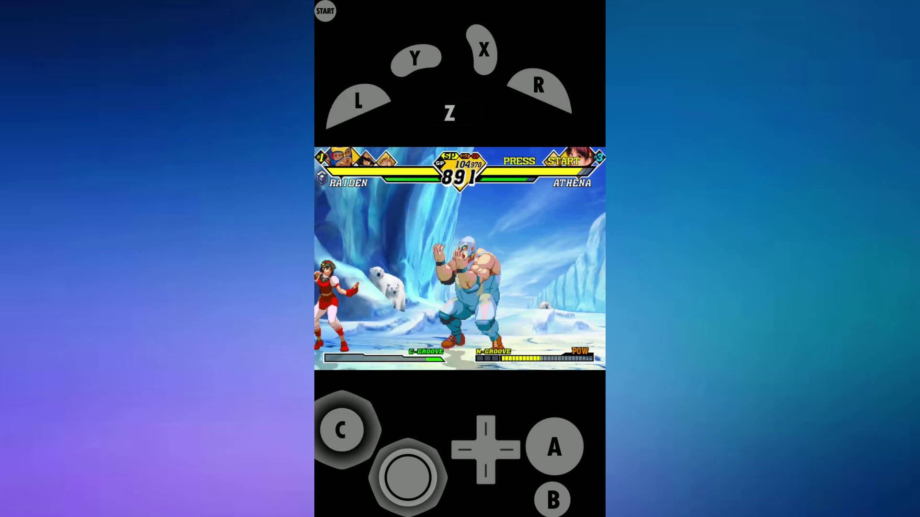
{"action": "left_click", "coordinate": [359, 103]}
{"action": "left_click_drag", "start_coordinate": [407, 478], "coordinate": [390, 437]}
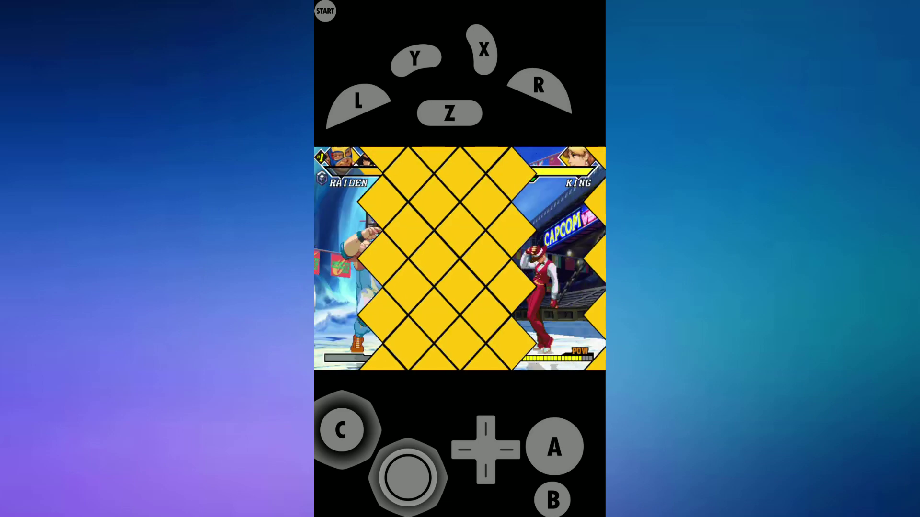
- View Dolphin's in-game options for screenshots, save states and controls, and close them
{"action": "left_click_drag", "start_coordinate": [460, 2], "coordinate": [460, 96]}
{"action": "left_click", "coordinate": [592, 31]}
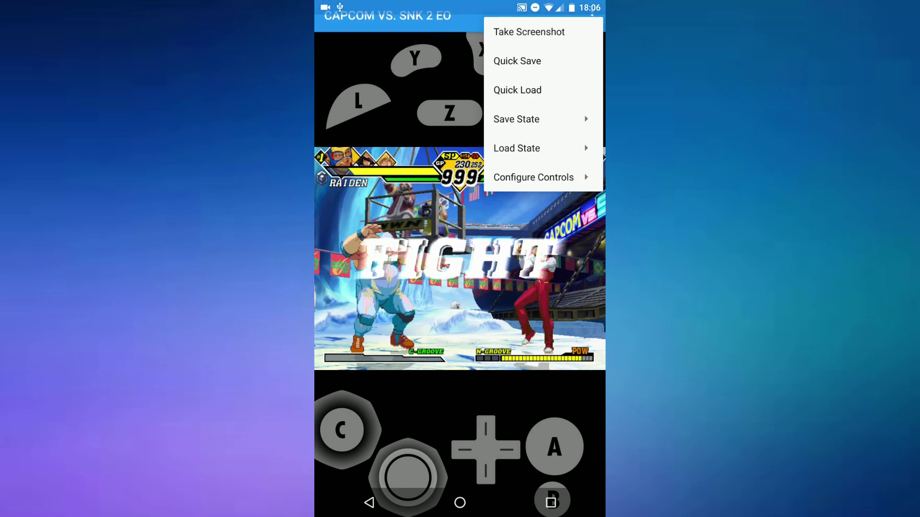
{"action": "key", "text": "Escape"}
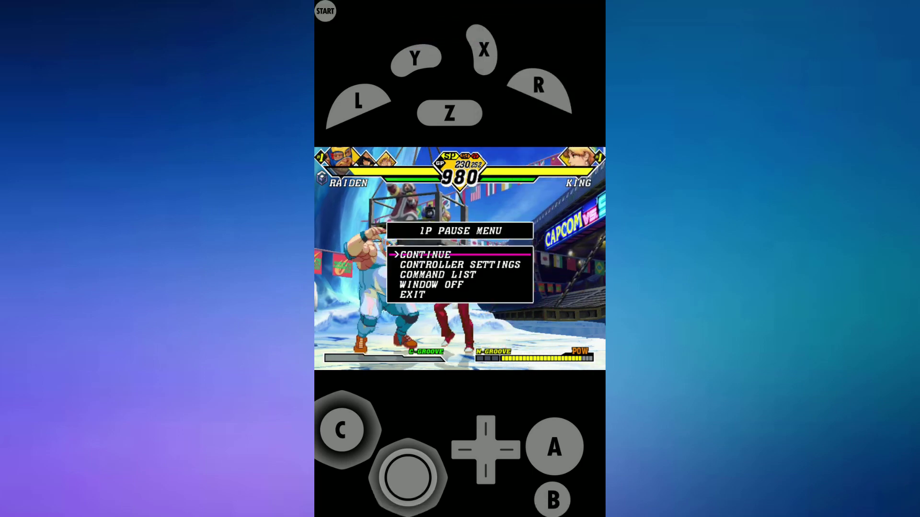
- Exit the match from the 1P pause menu and confirm returning to the title
{"action": "key", "text": "Down"}
{"action": "key", "text": "Return"}
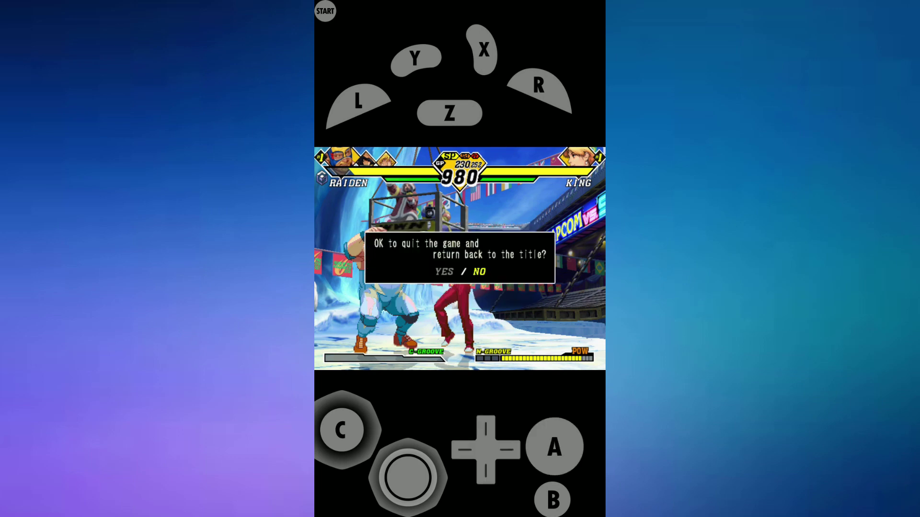
{"action": "key", "text": "Return"}
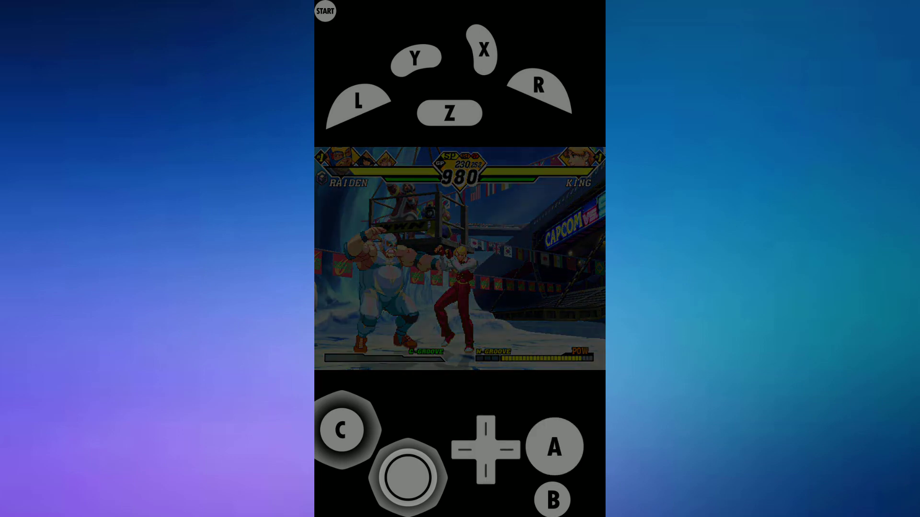